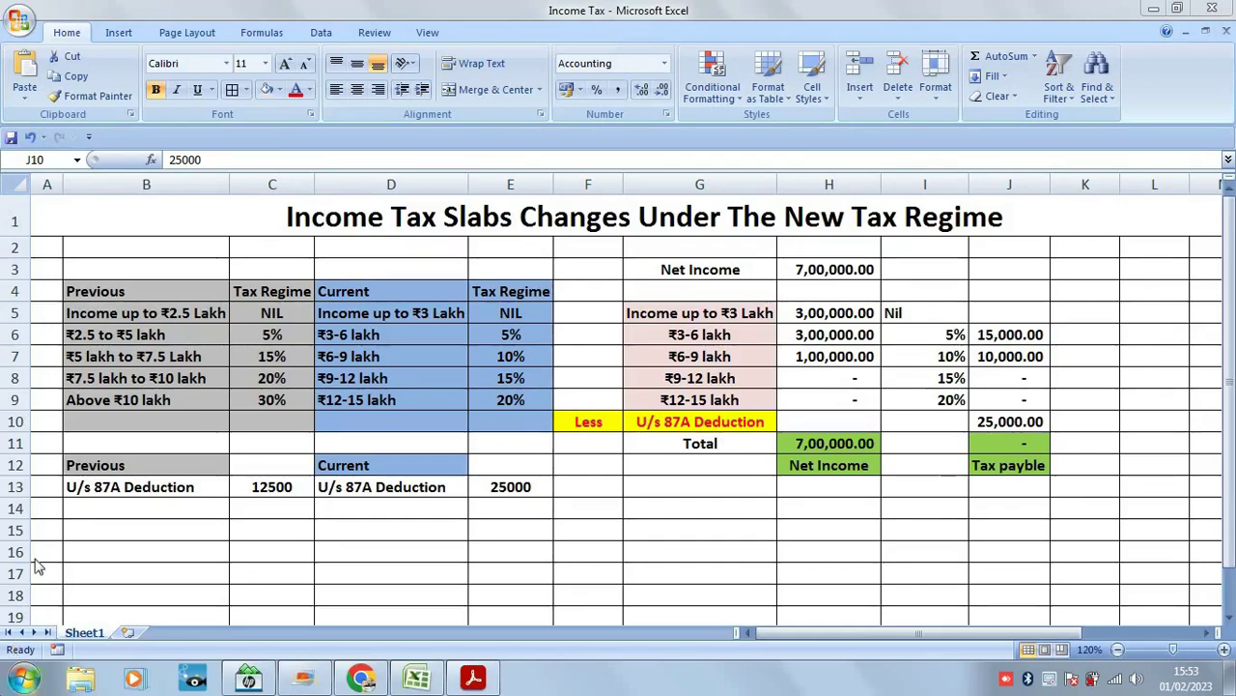
Step: Compare the previous and current regimes' two lowest income slabs and their tax rates in rows 5 and 6
click(151, 291)
click(142, 328)
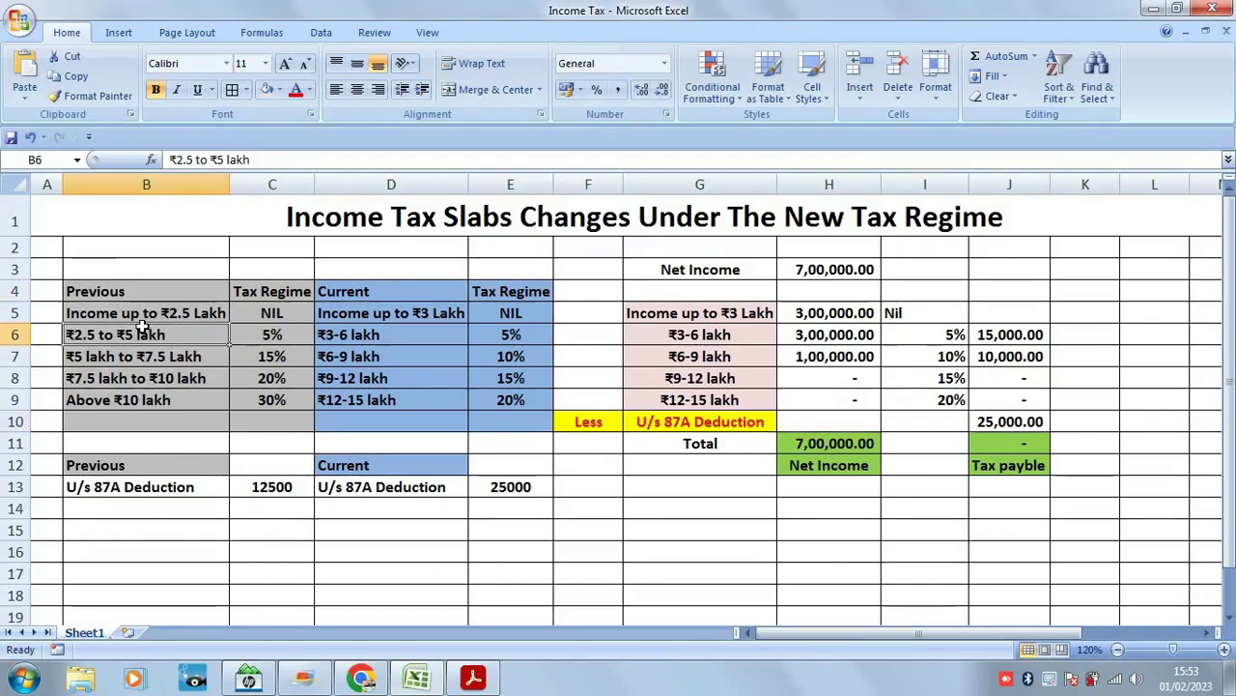
click(102, 290)
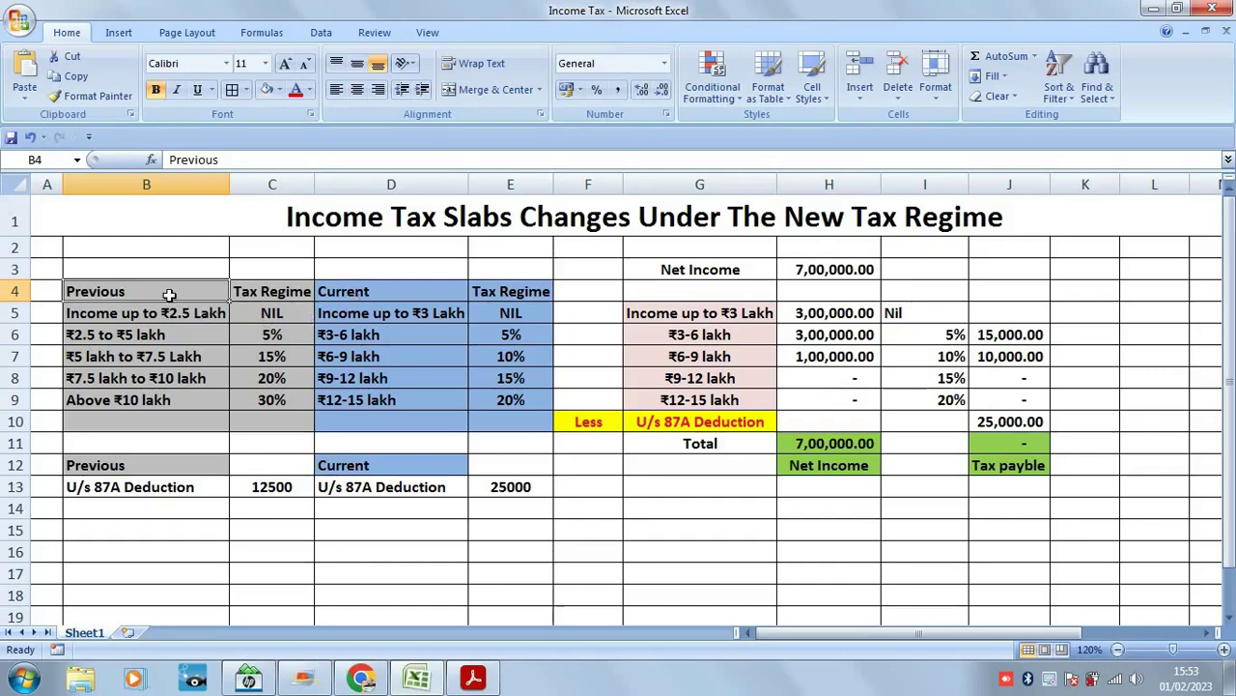
click(196, 319)
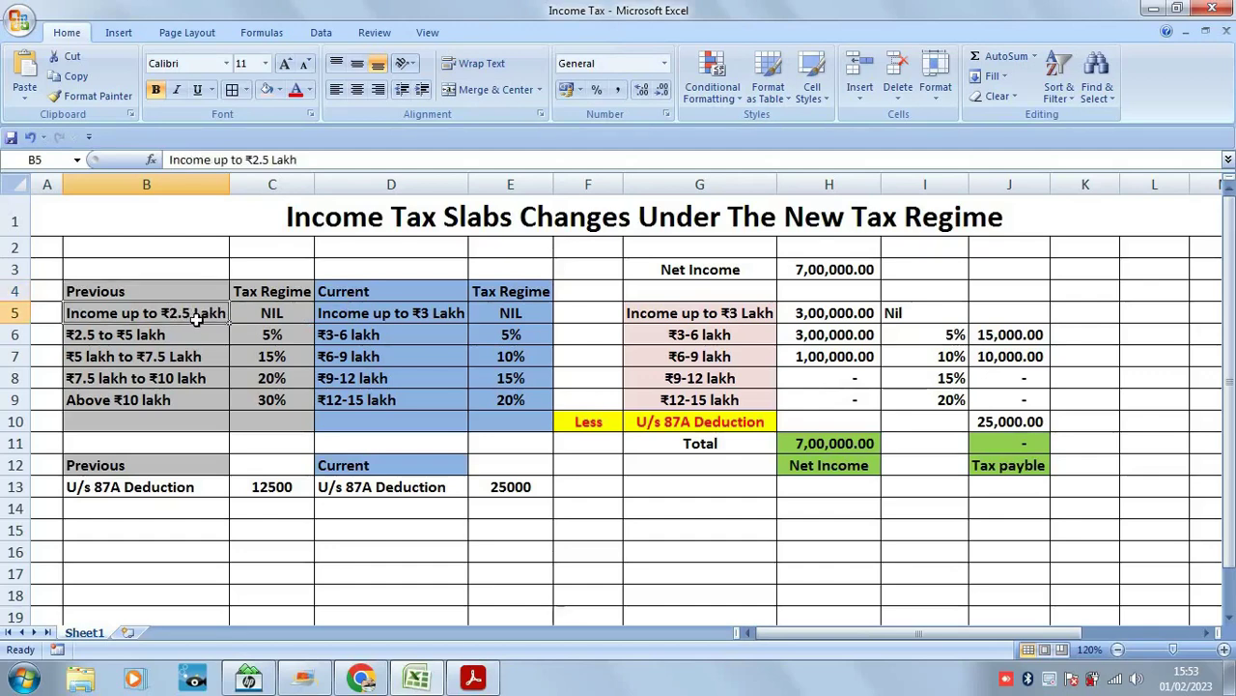
click(269, 332)
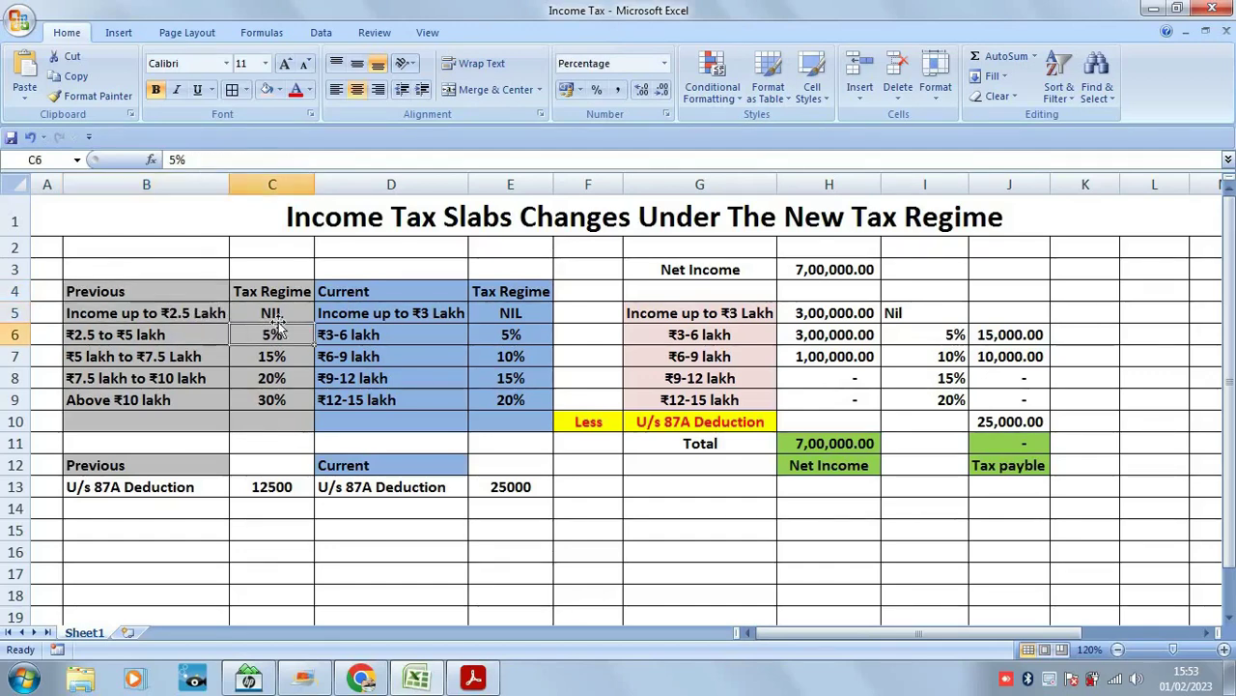
click(275, 314)
click(377, 316)
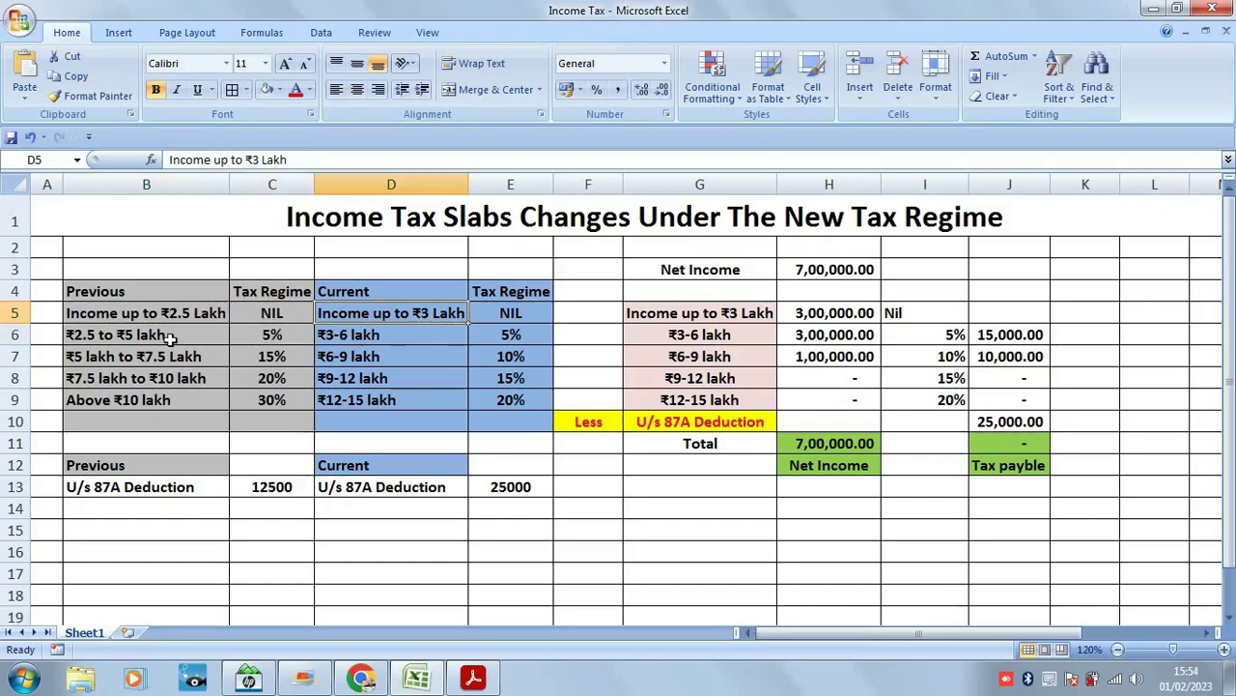
click(98, 345)
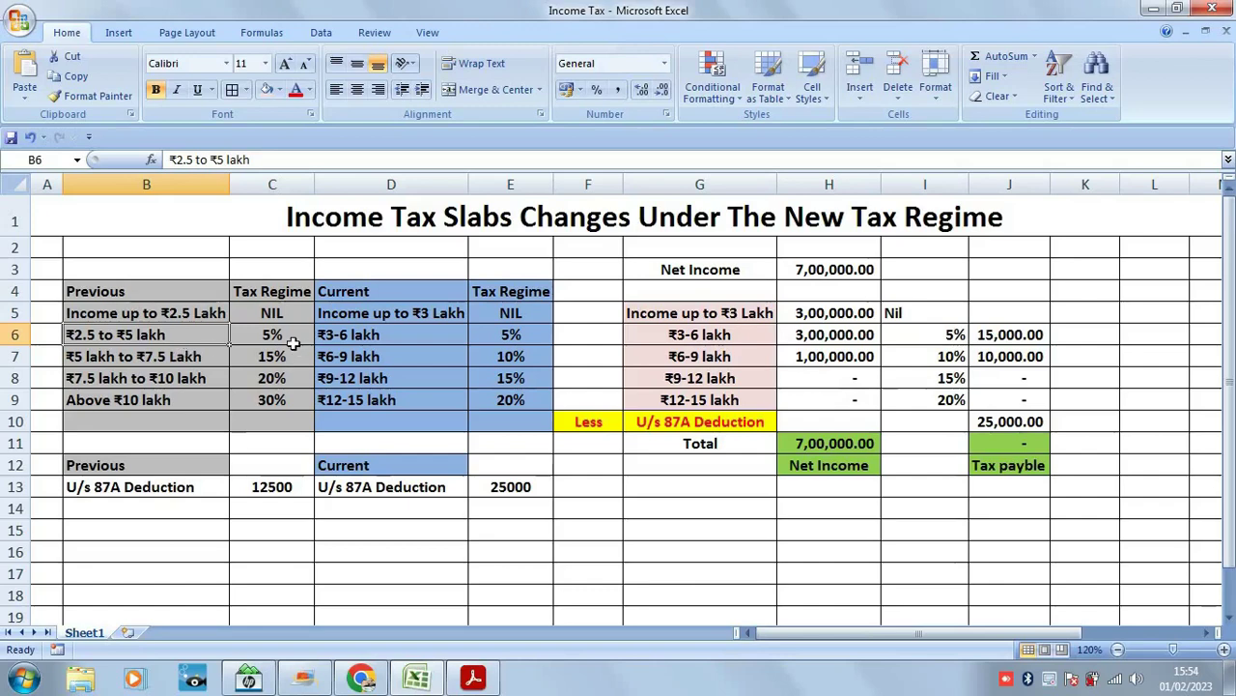
click(350, 337)
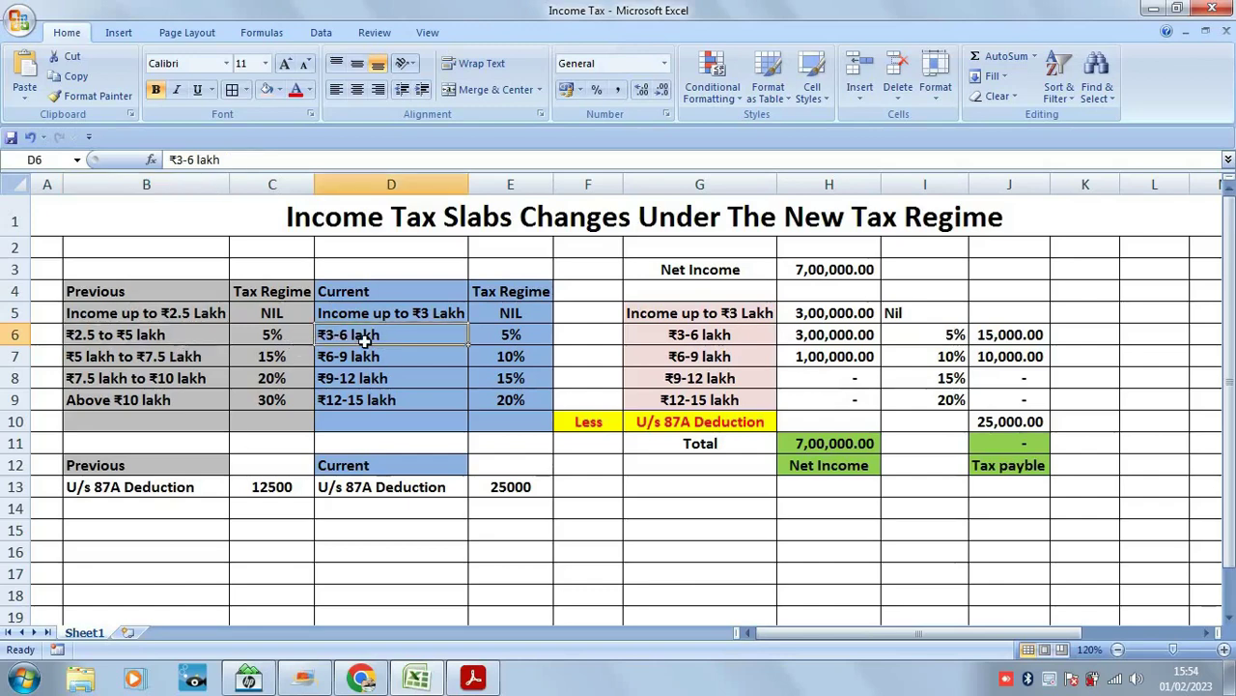
click(508, 336)
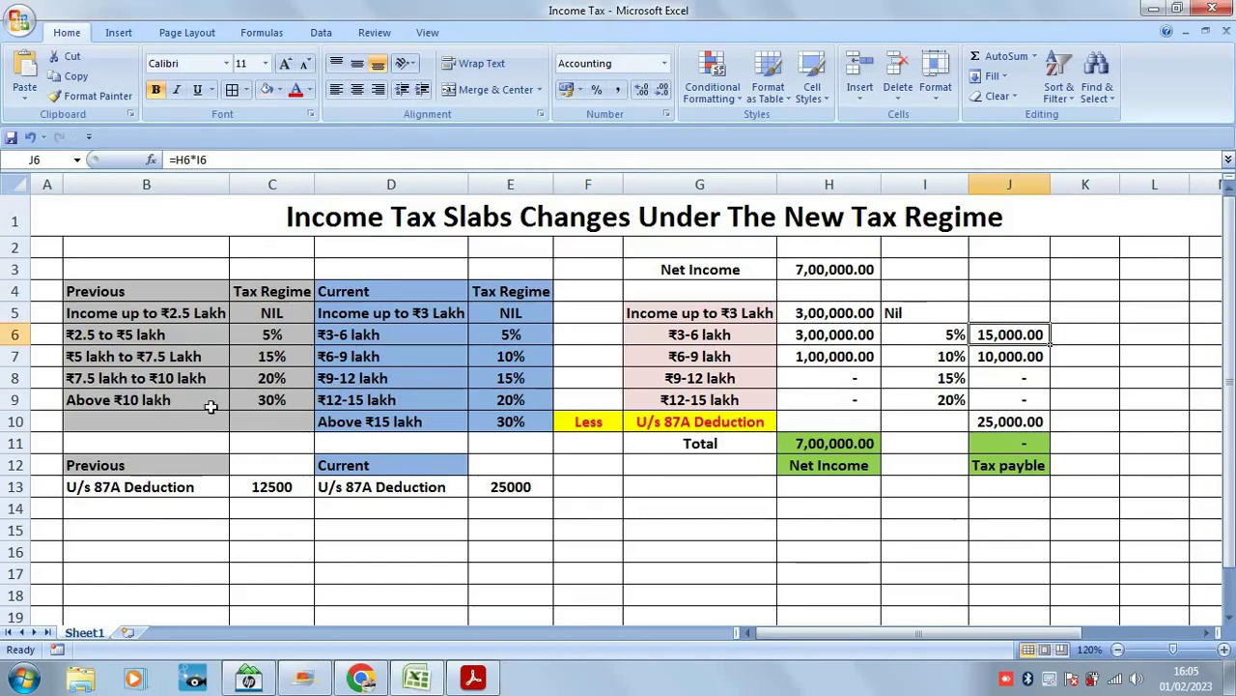
Step: Review the current regime's tax rates for the ₹12-15 lakh and above ₹15 lakh slabs
click(343, 405)
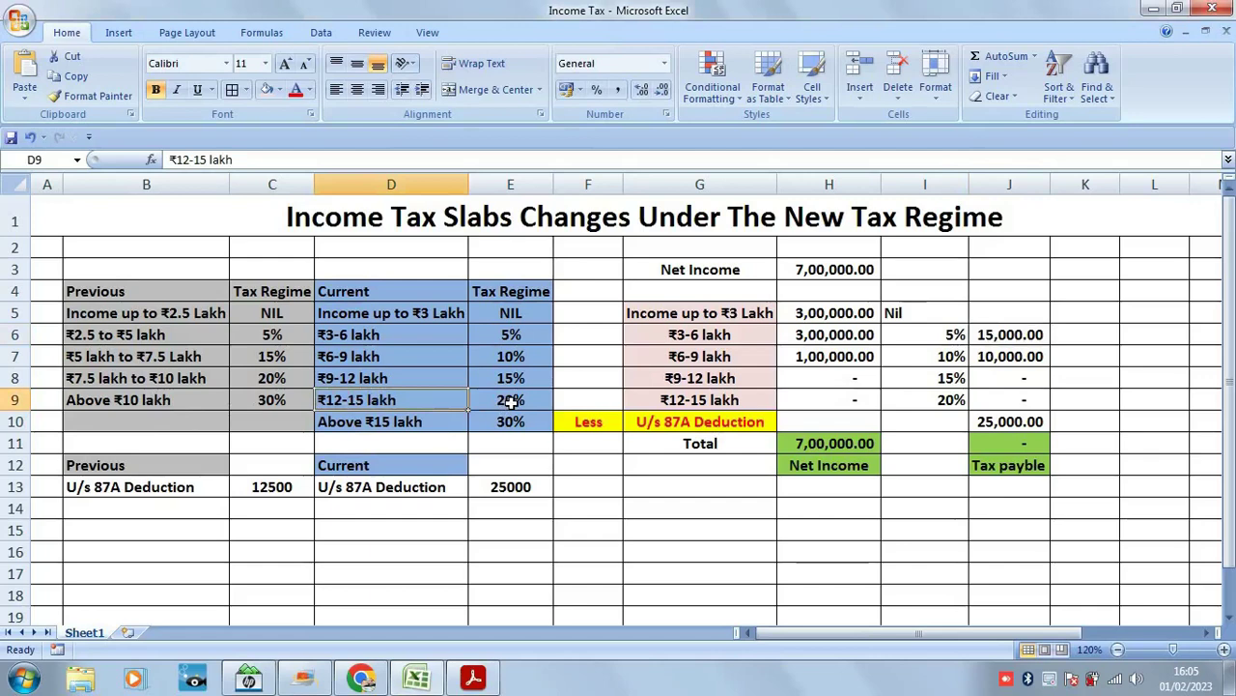
click(507, 404)
click(383, 425)
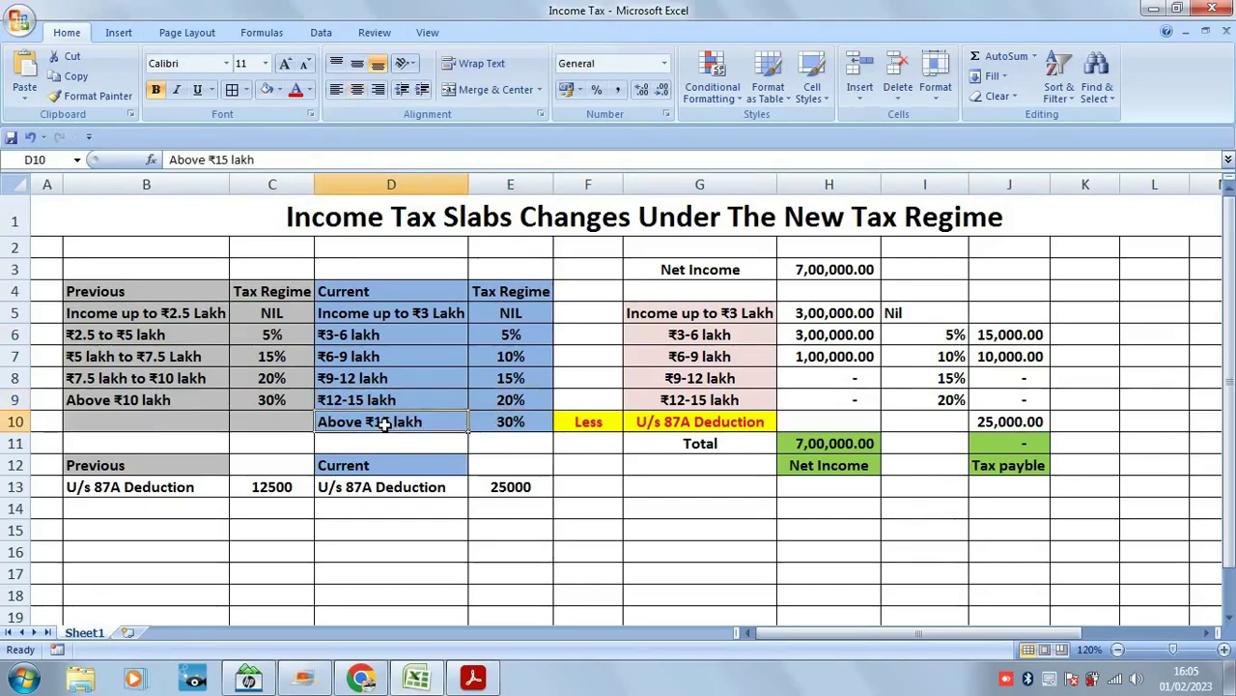
click(512, 422)
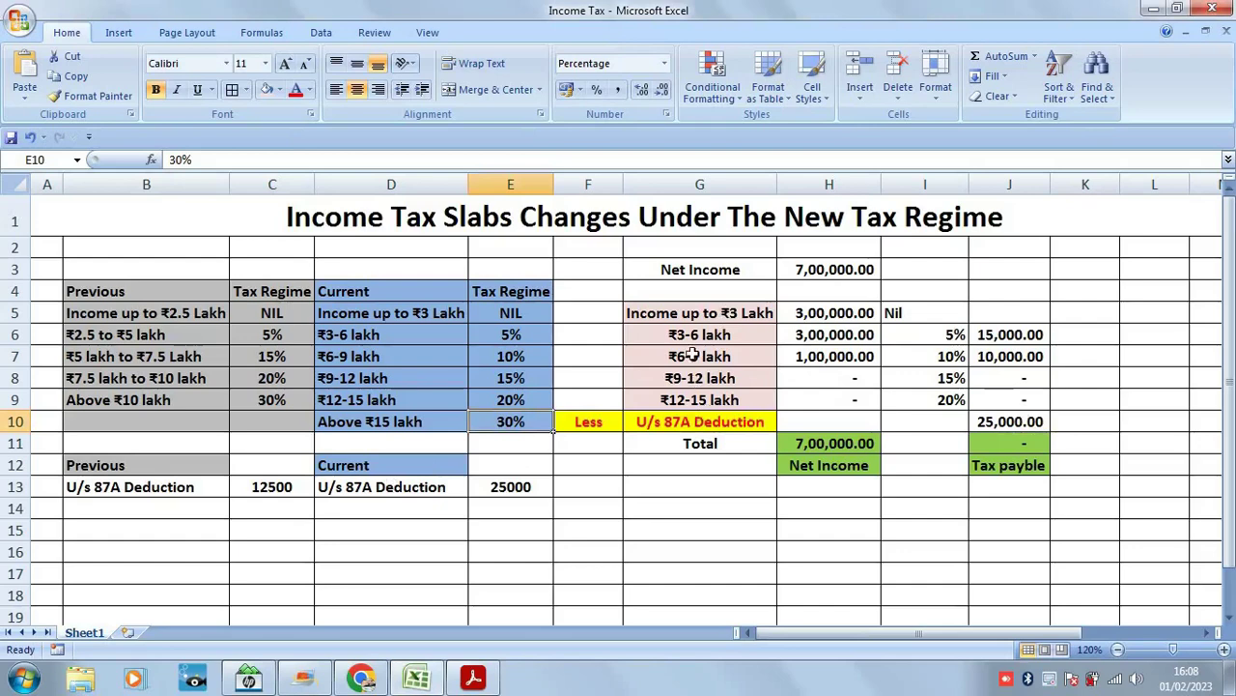
Step: Examine the net income and how its first ₹3 lakh is treated under the current regime's lowest slab
click(818, 273)
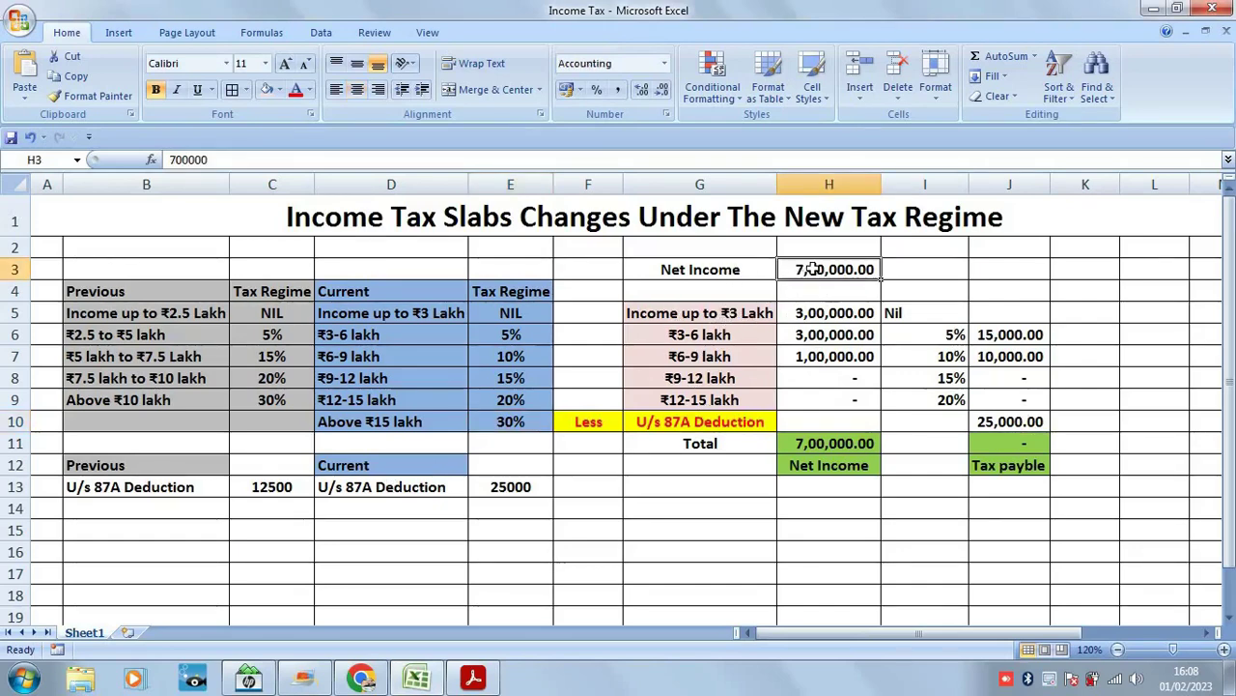
click(739, 315)
click(845, 314)
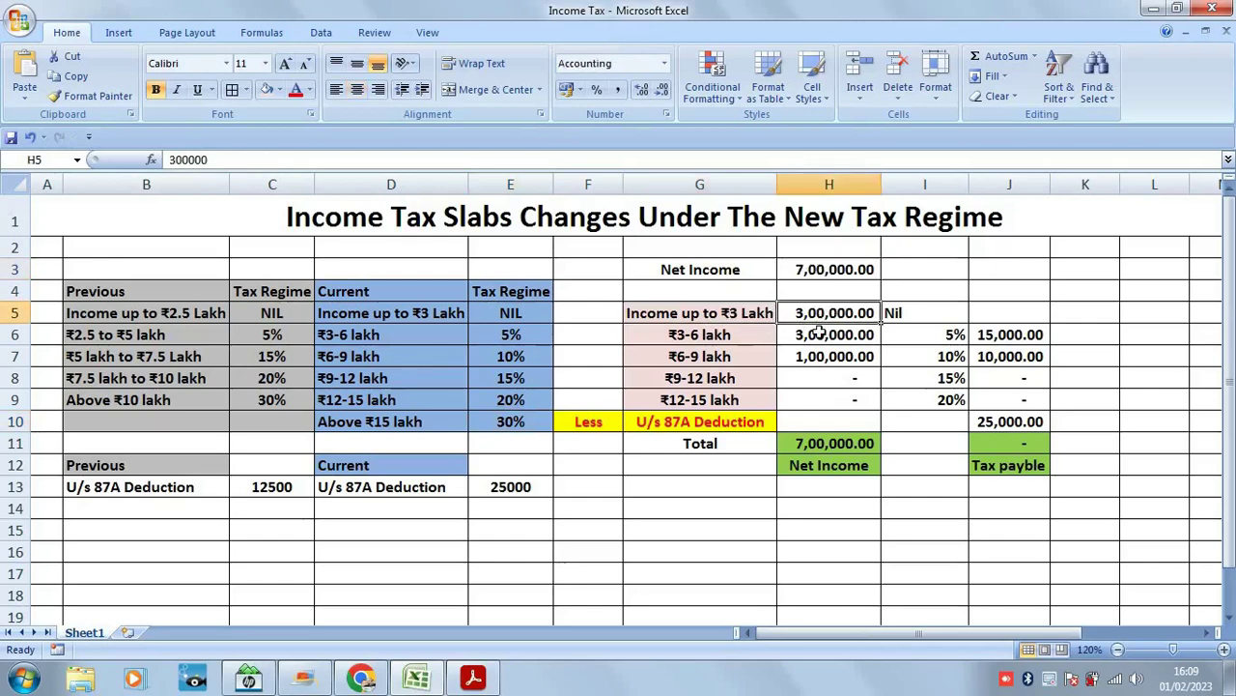
click(411, 314)
click(518, 315)
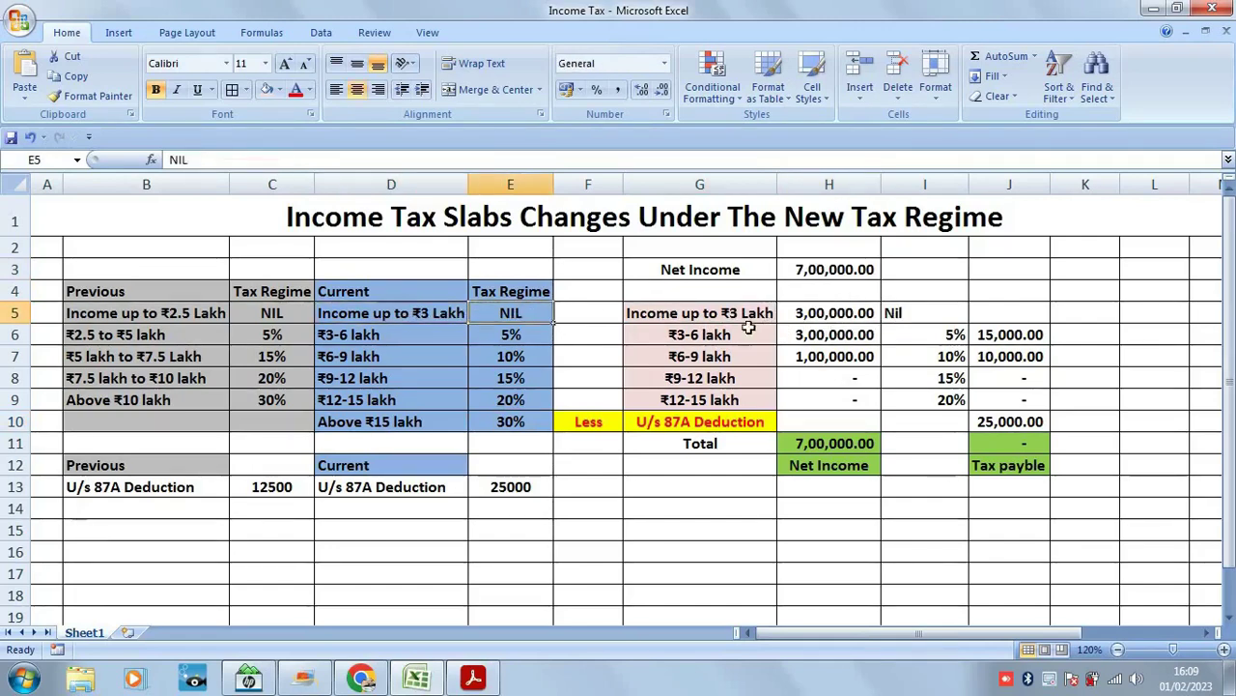
click(718, 313)
click(817, 312)
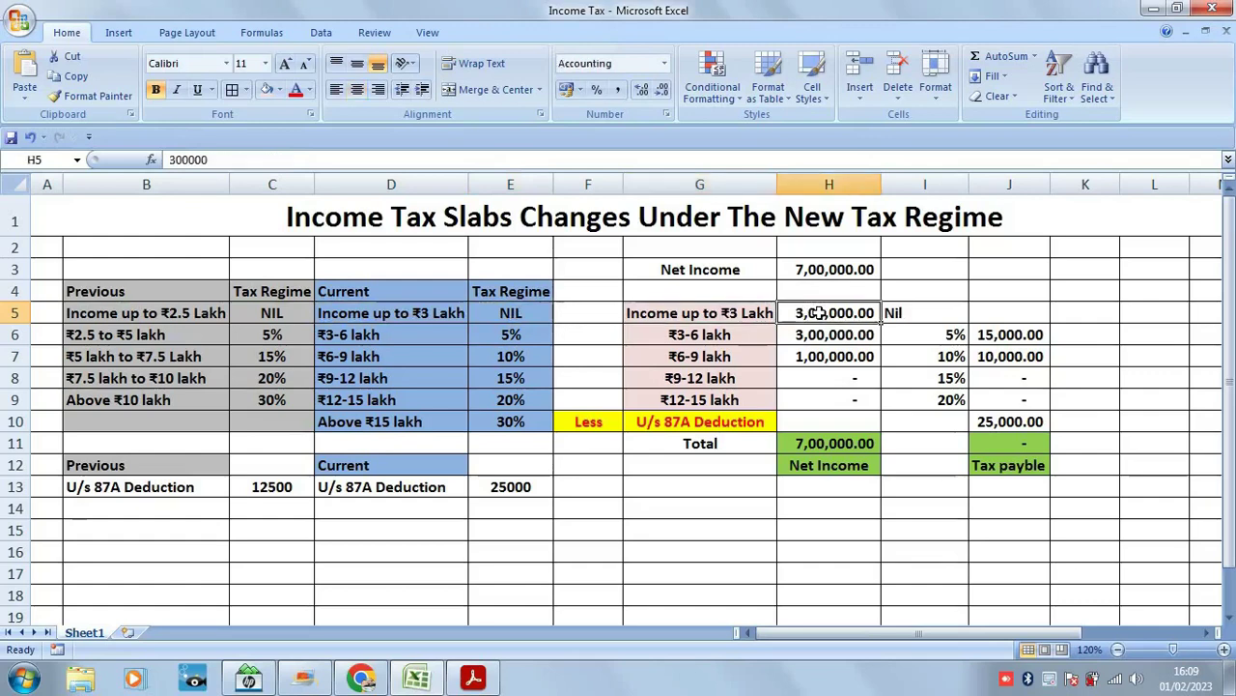
click(903, 312)
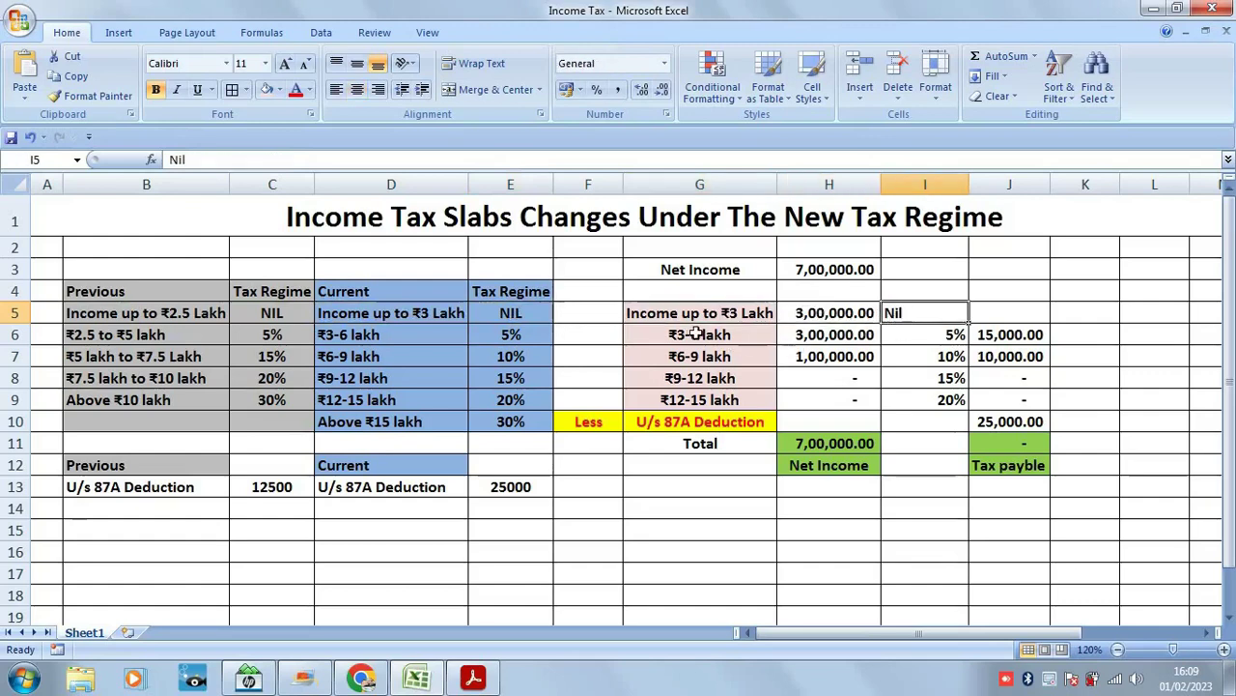
Step: Examine the tax calculation for the ₹3-6 lakh slab, checking its taxable amount, rate and the formula in J6
click(348, 337)
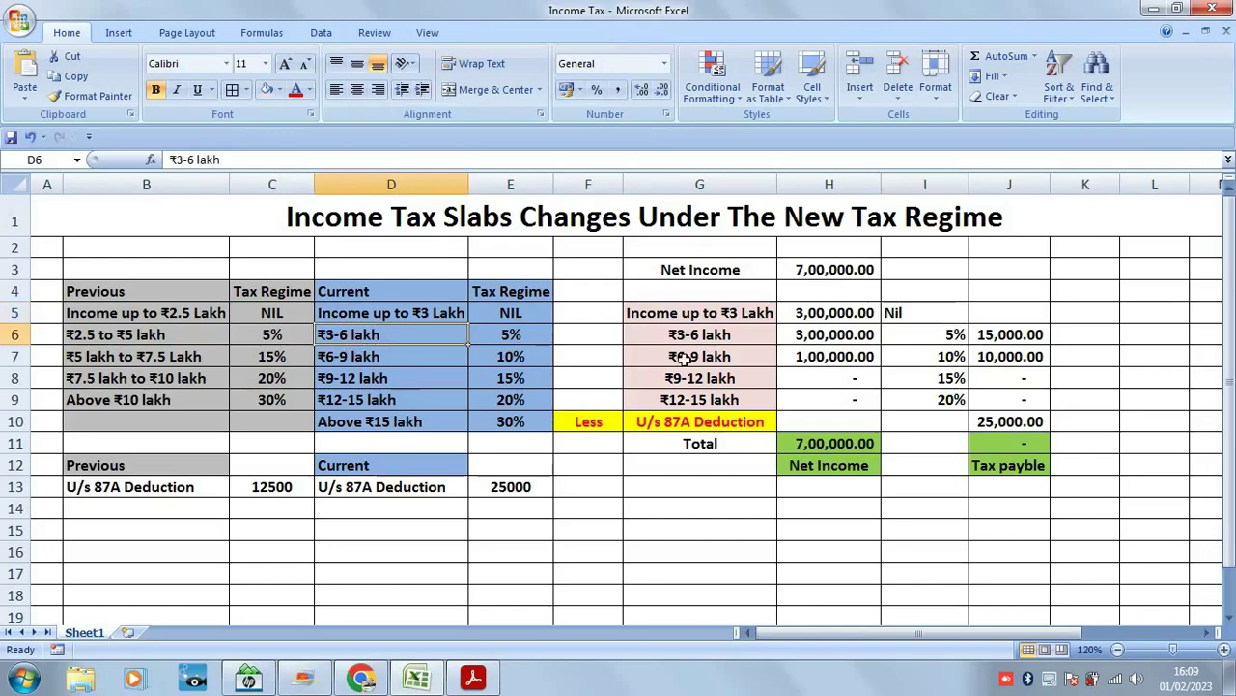
click(925, 334)
click(829, 336)
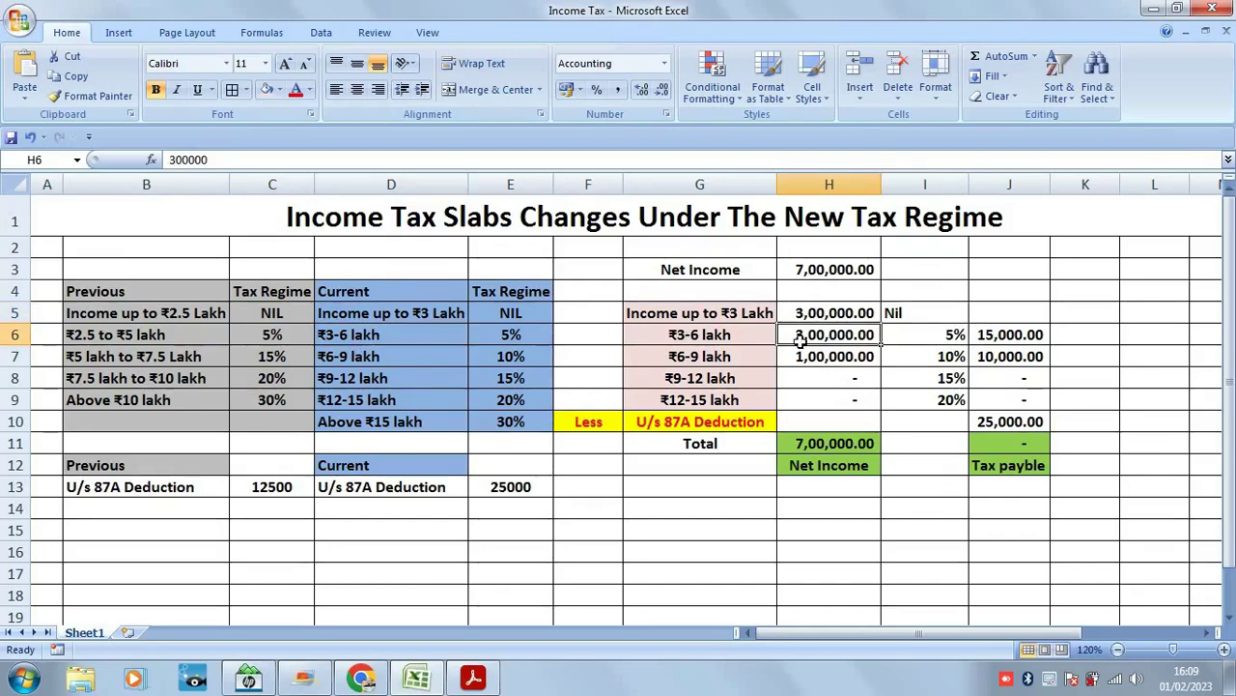
click(700, 336)
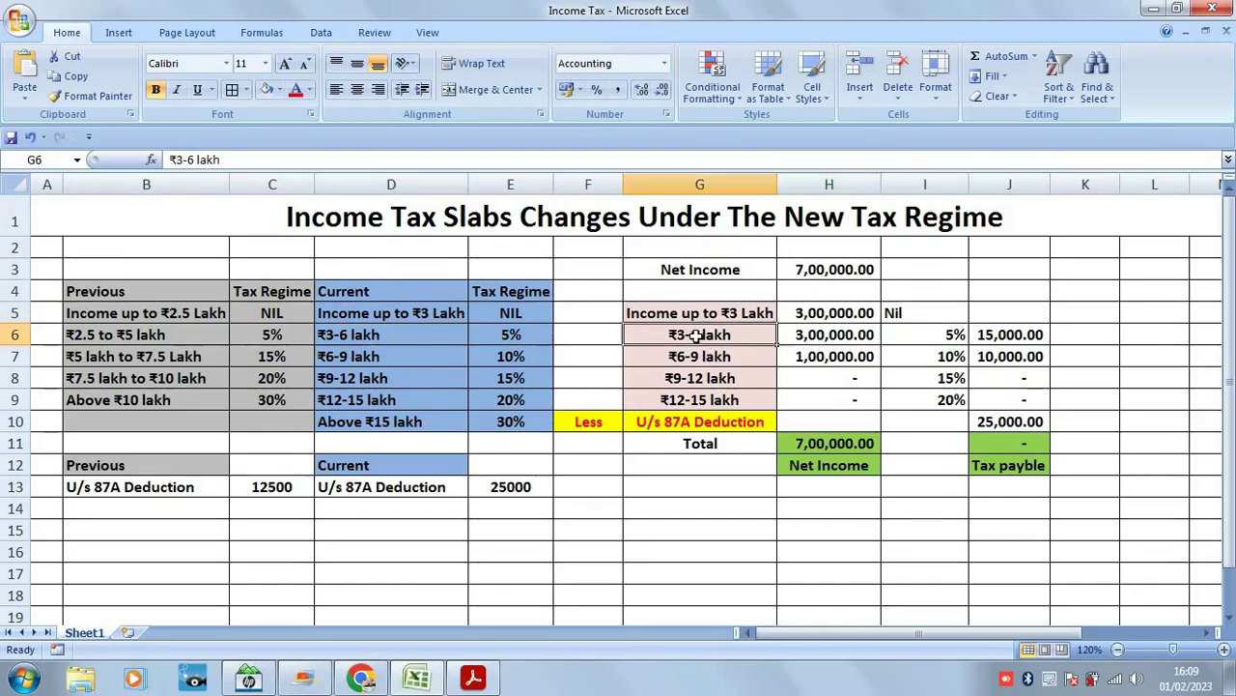
click(807, 336)
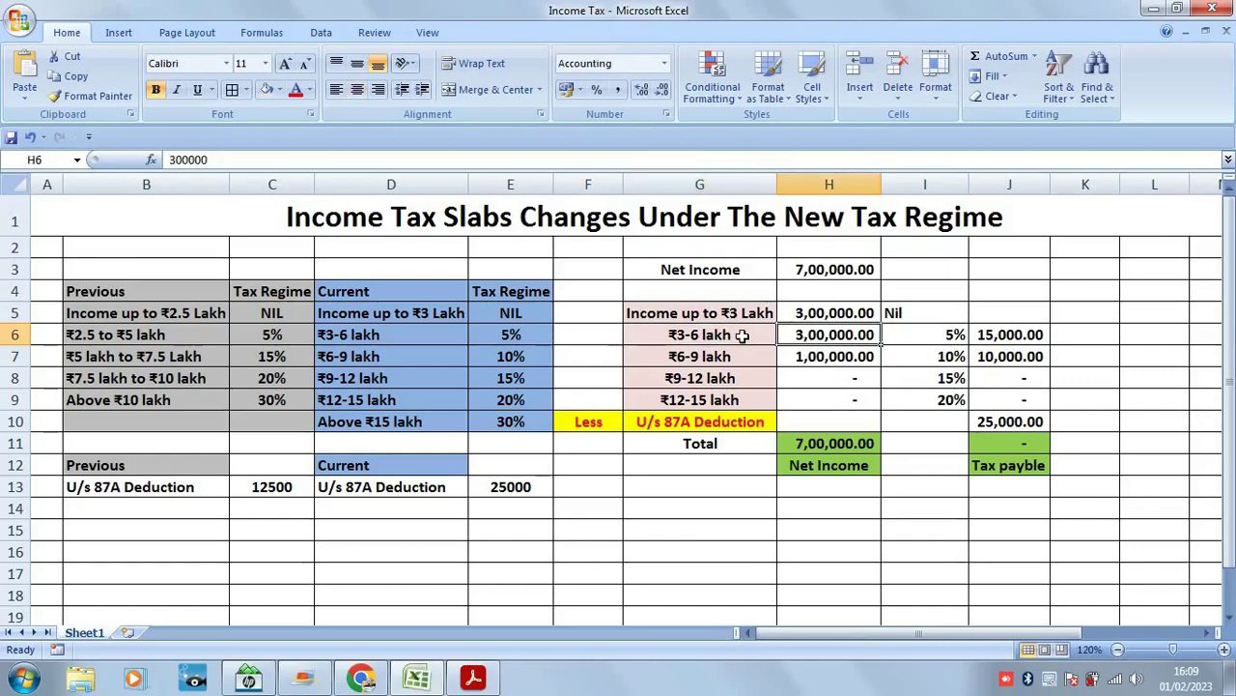
click(746, 337)
click(821, 343)
click(925, 335)
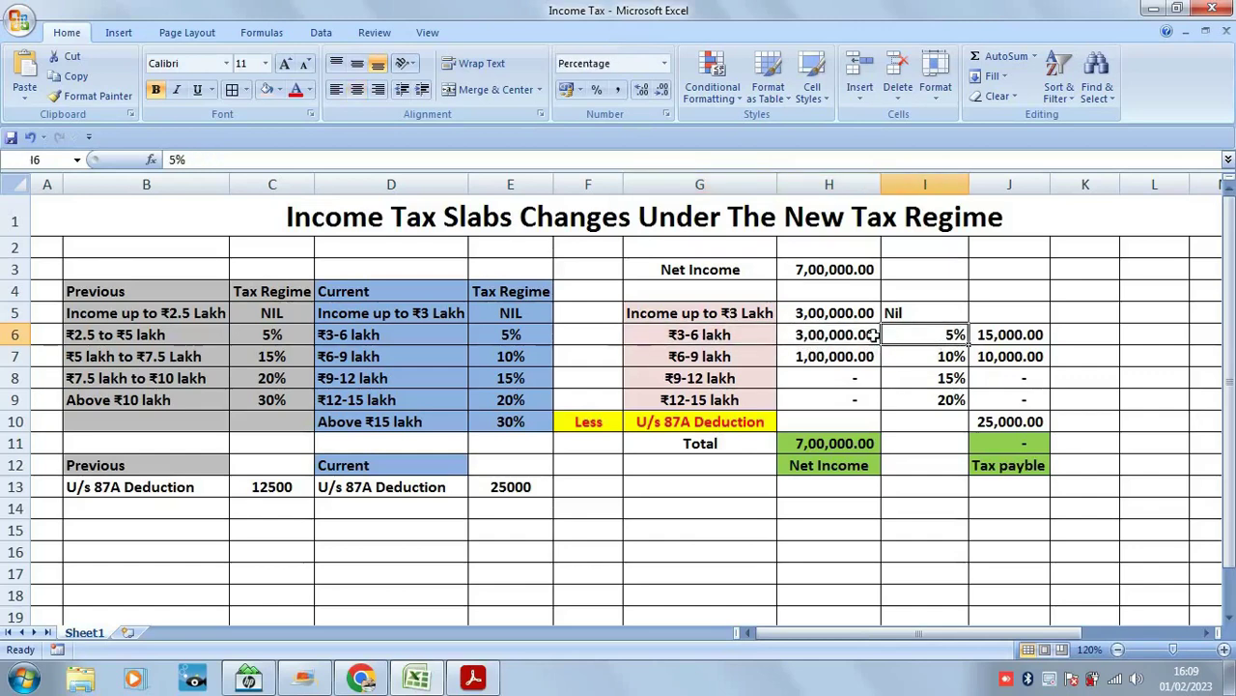
click(979, 335)
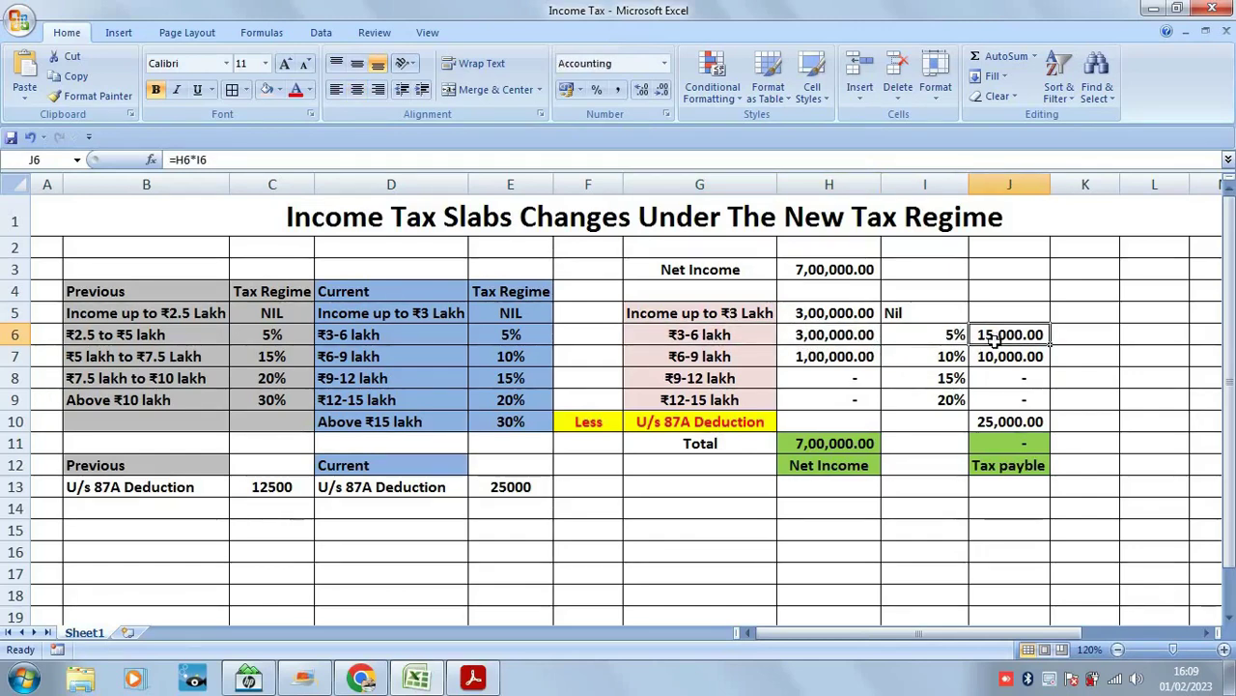
click(842, 338)
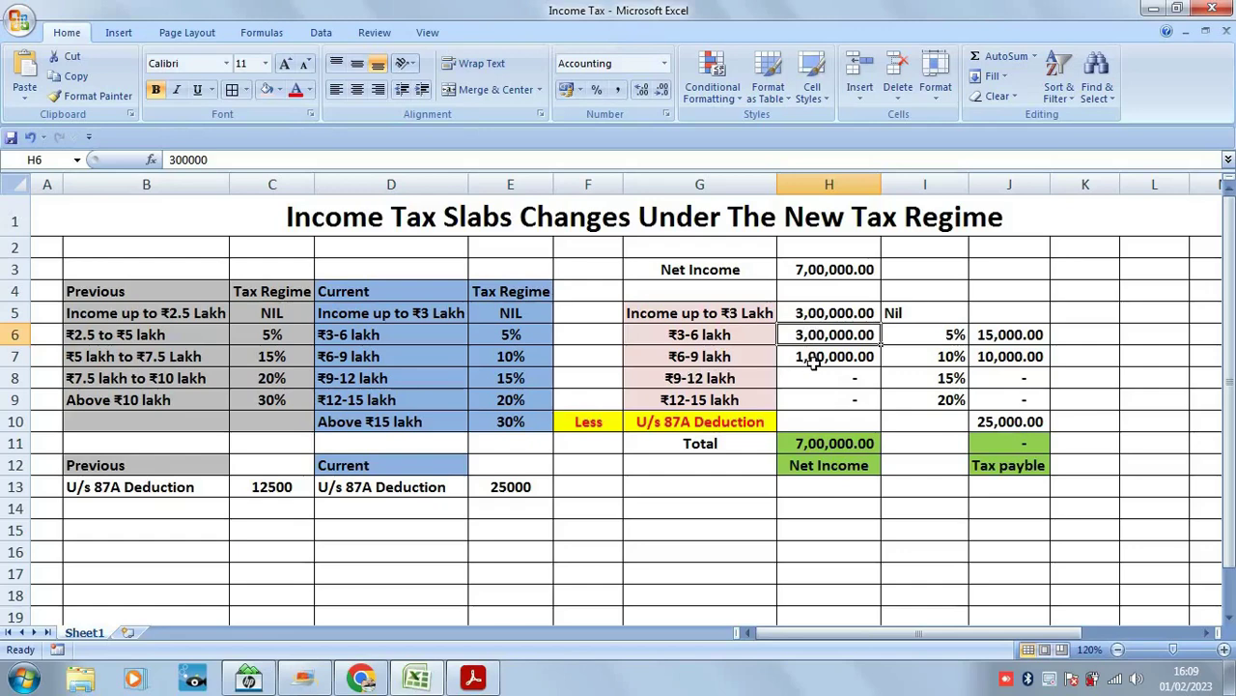
Step: Check the ₹6-9 lakh slab's rate, taxable amount and tax formula, and sum the tax amounts in J6:J7
click(336, 357)
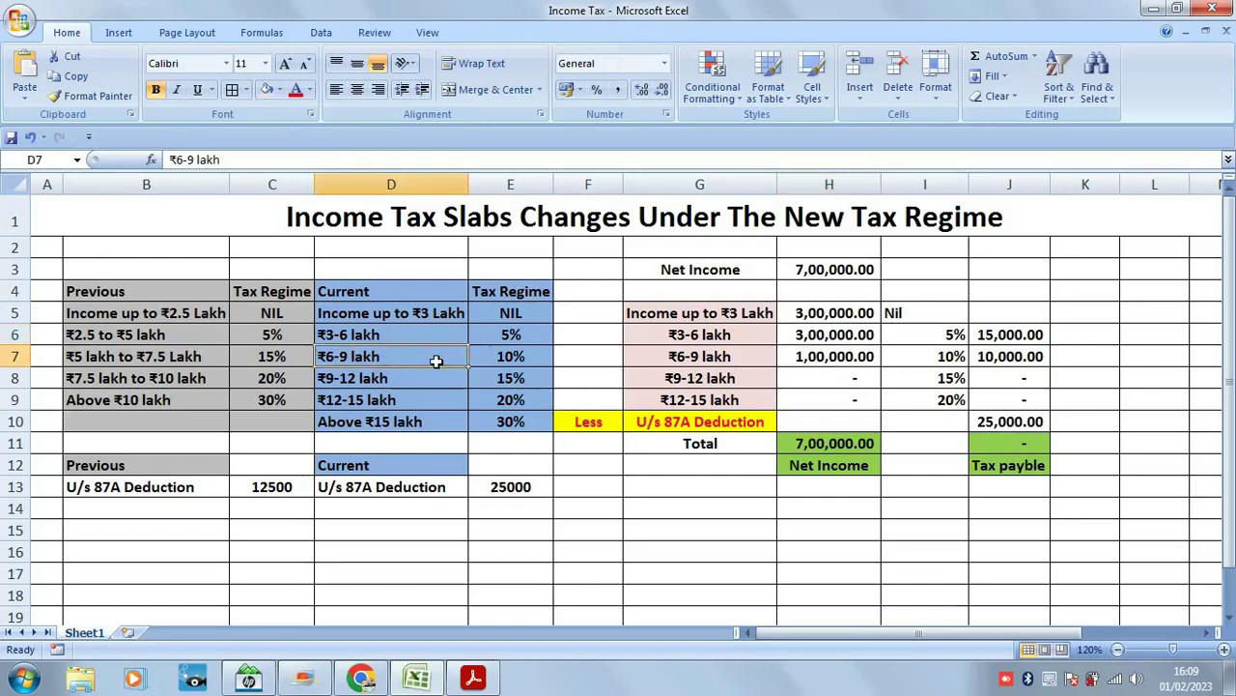
click(530, 358)
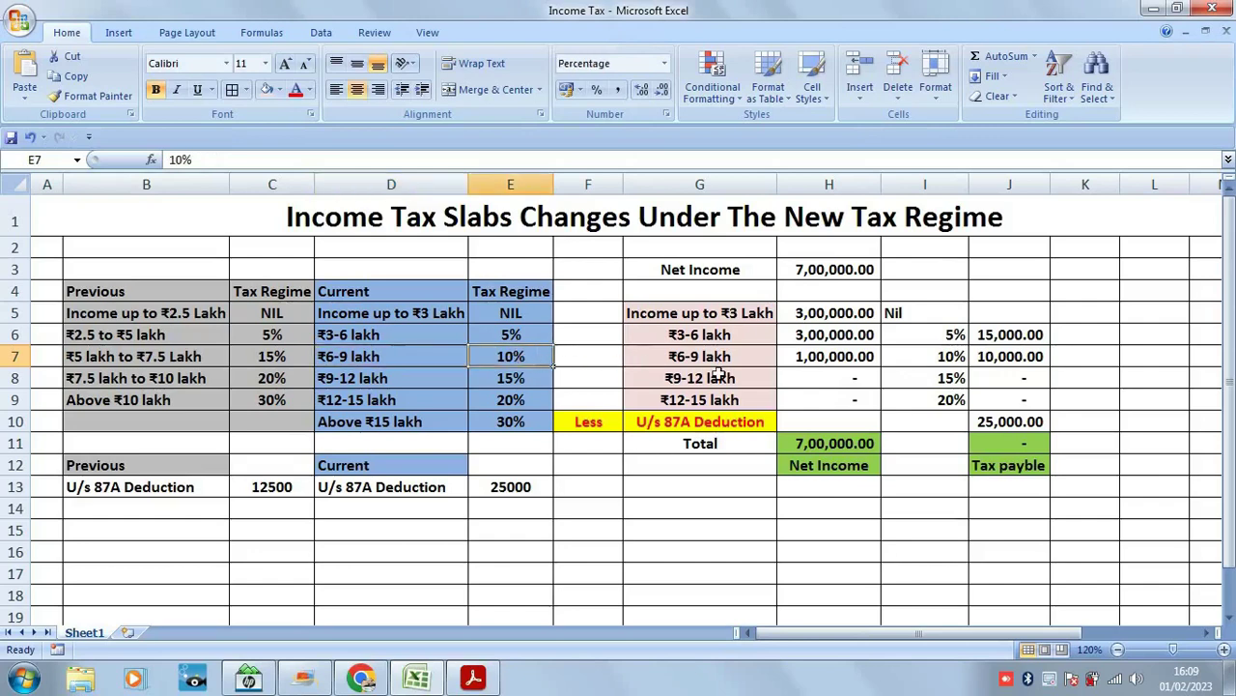
click(812, 359)
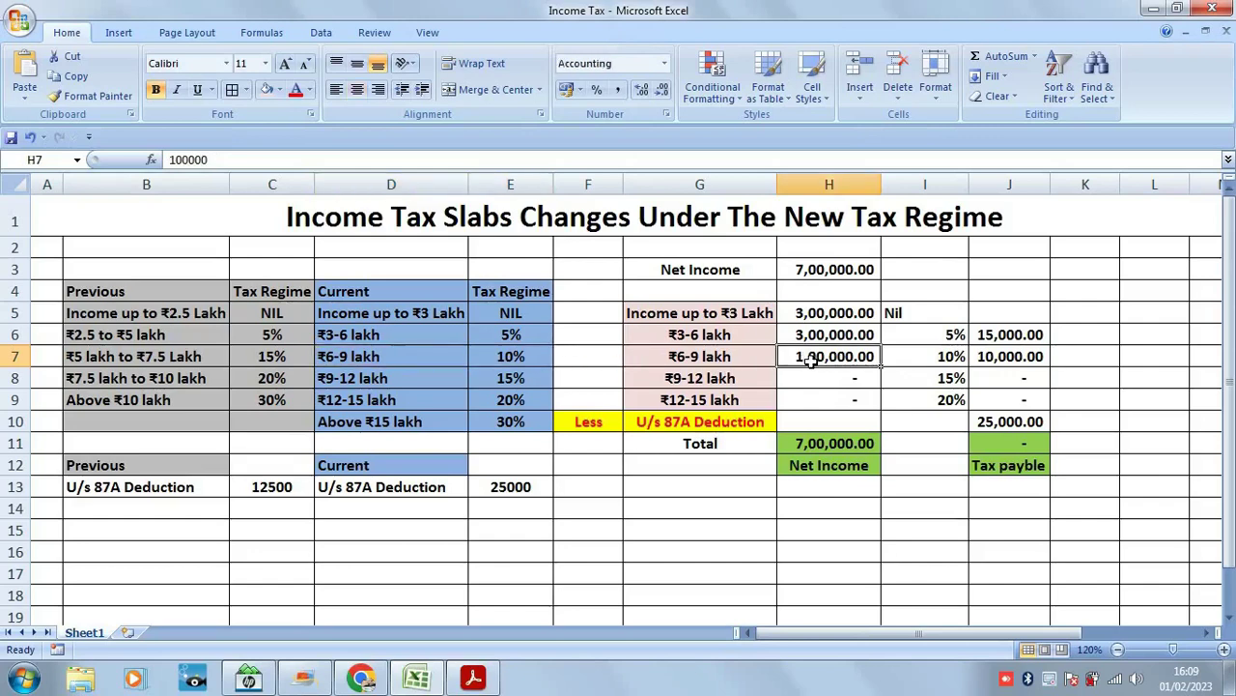
click(926, 357)
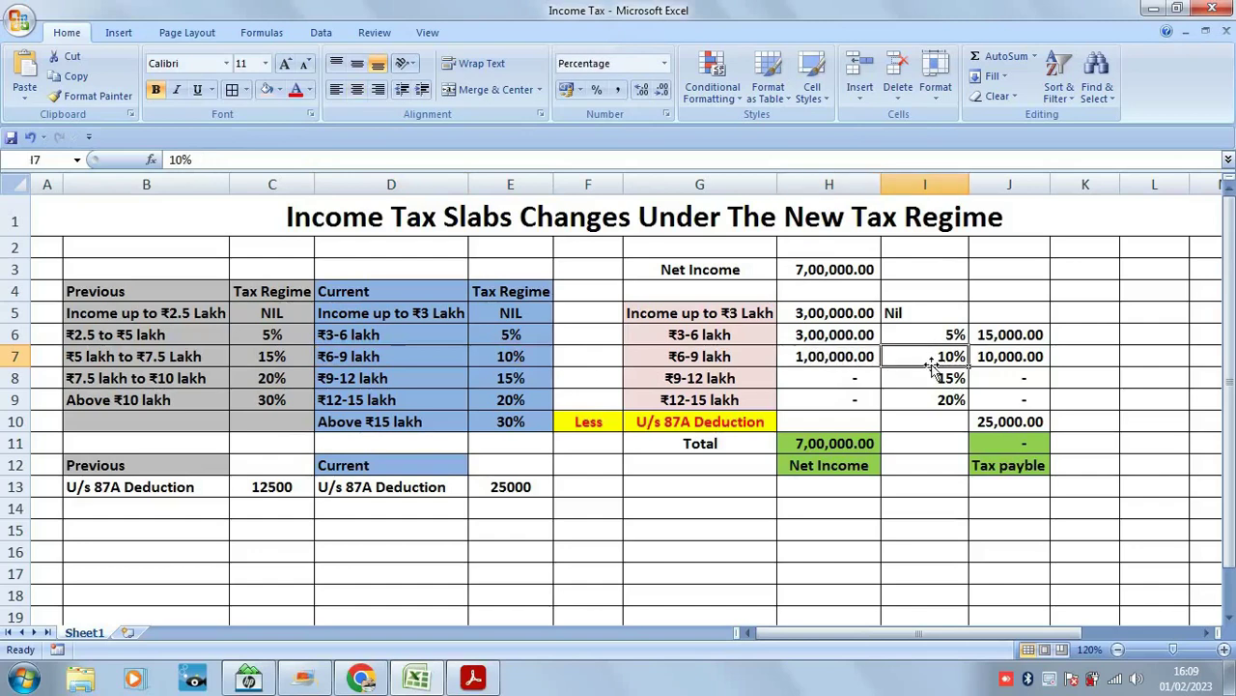
click(999, 359)
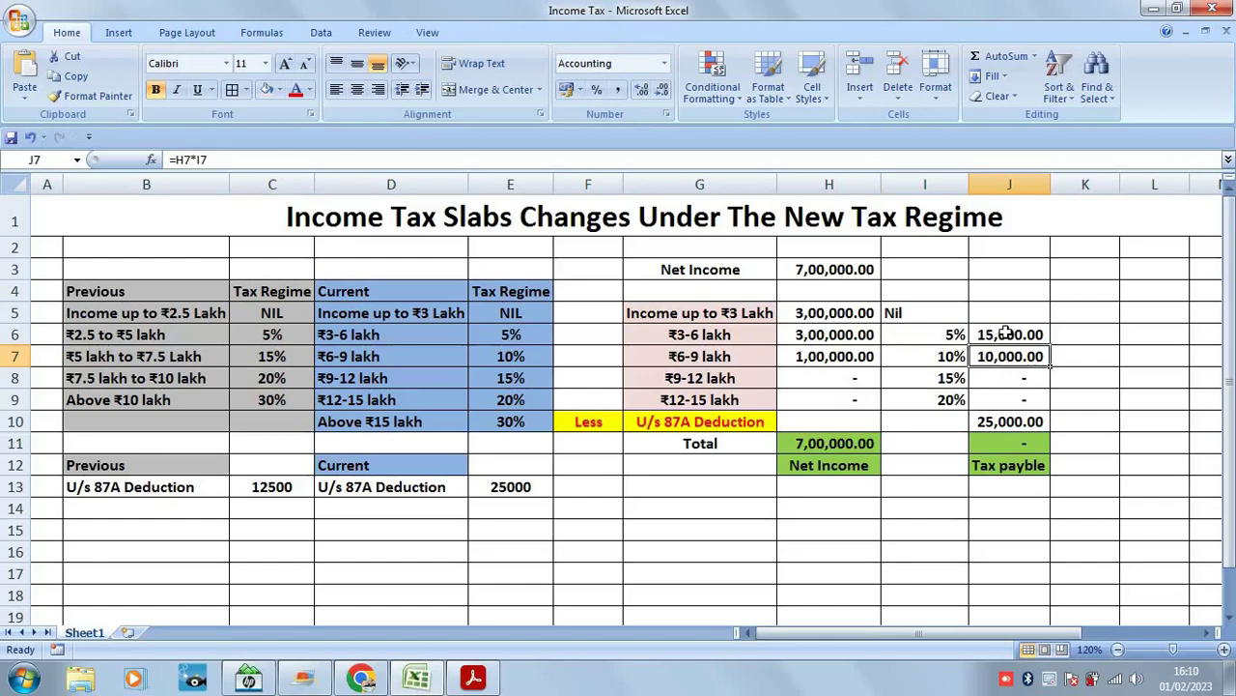
drag(1004, 332, 989, 361)
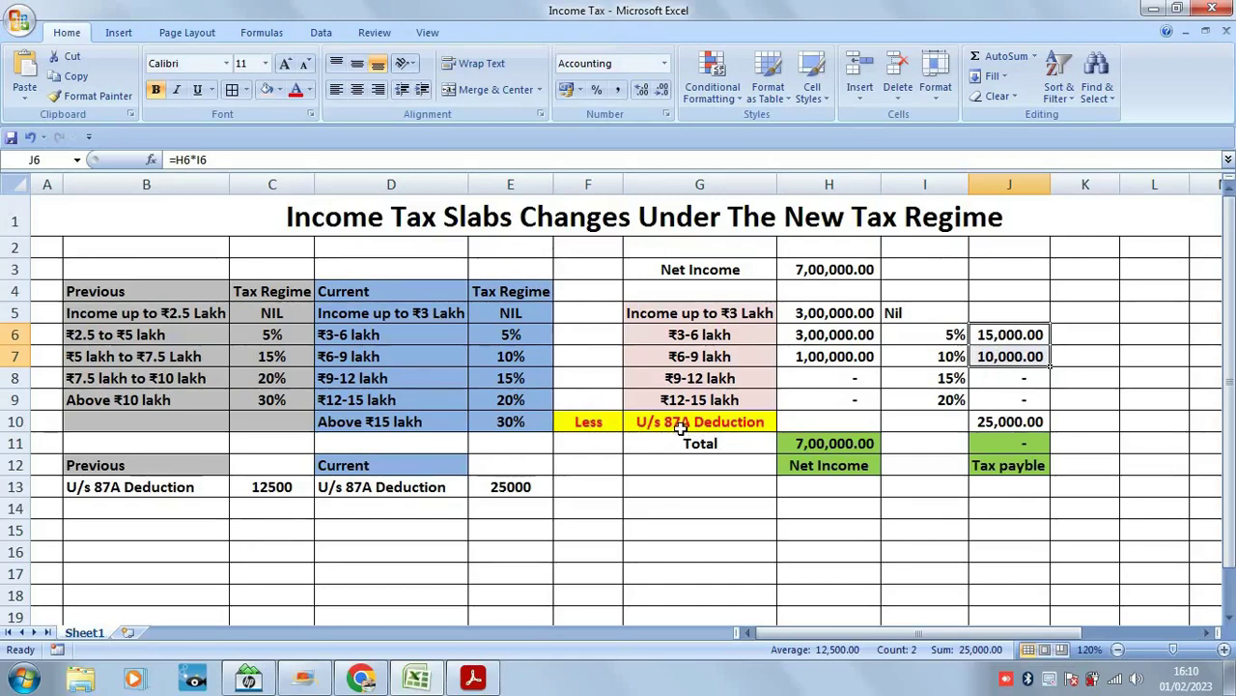
Step: Check the previous and current U/s 87A deductions against the StudyCafe article on the new section 87A rebate in Chrome
click(1005, 425)
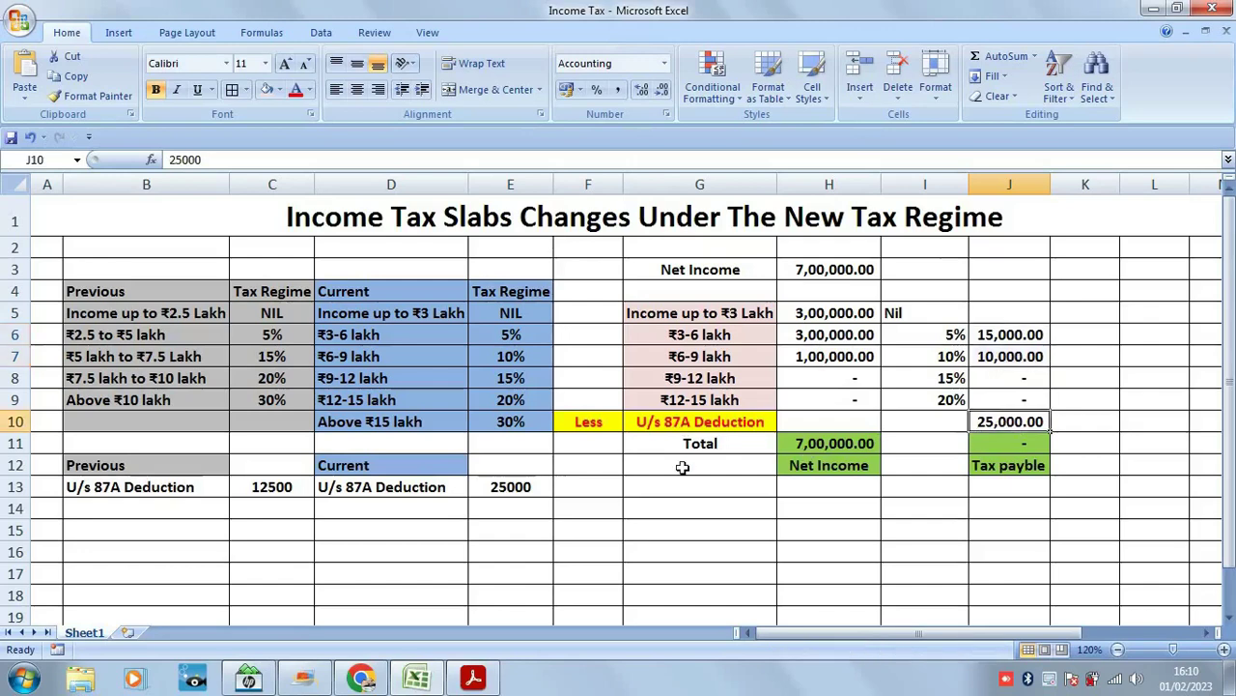
click(209, 490)
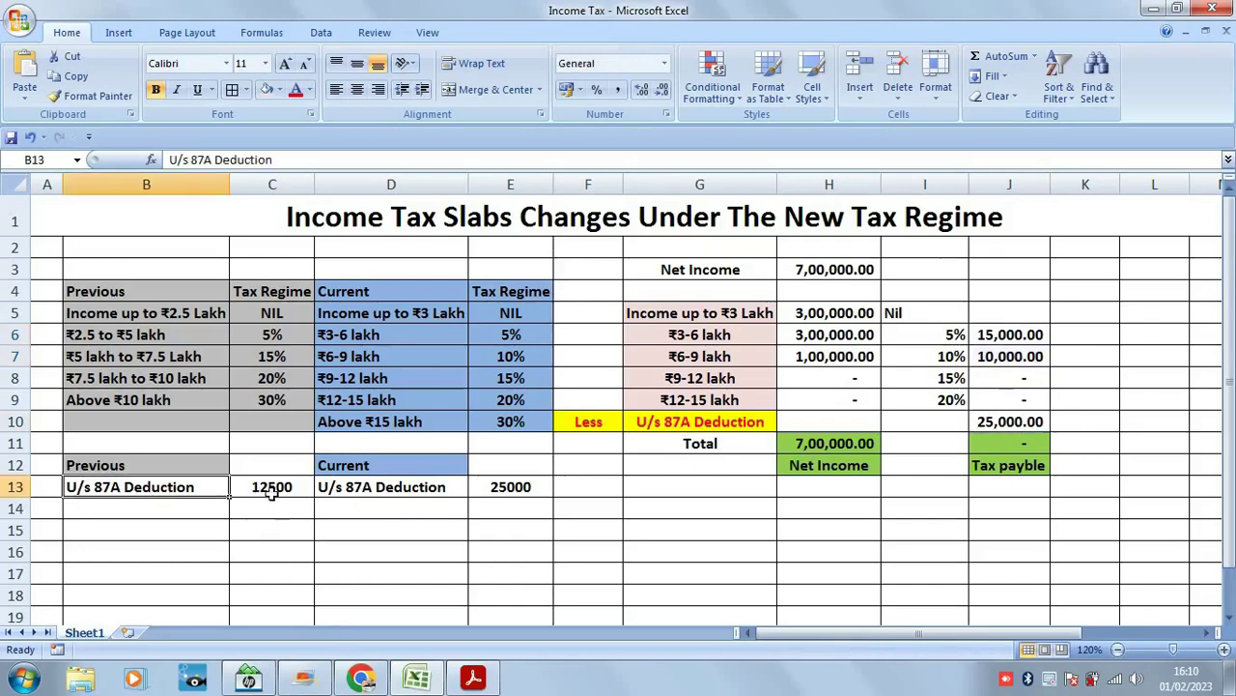
mouse_move(362, 678)
click(358, 618)
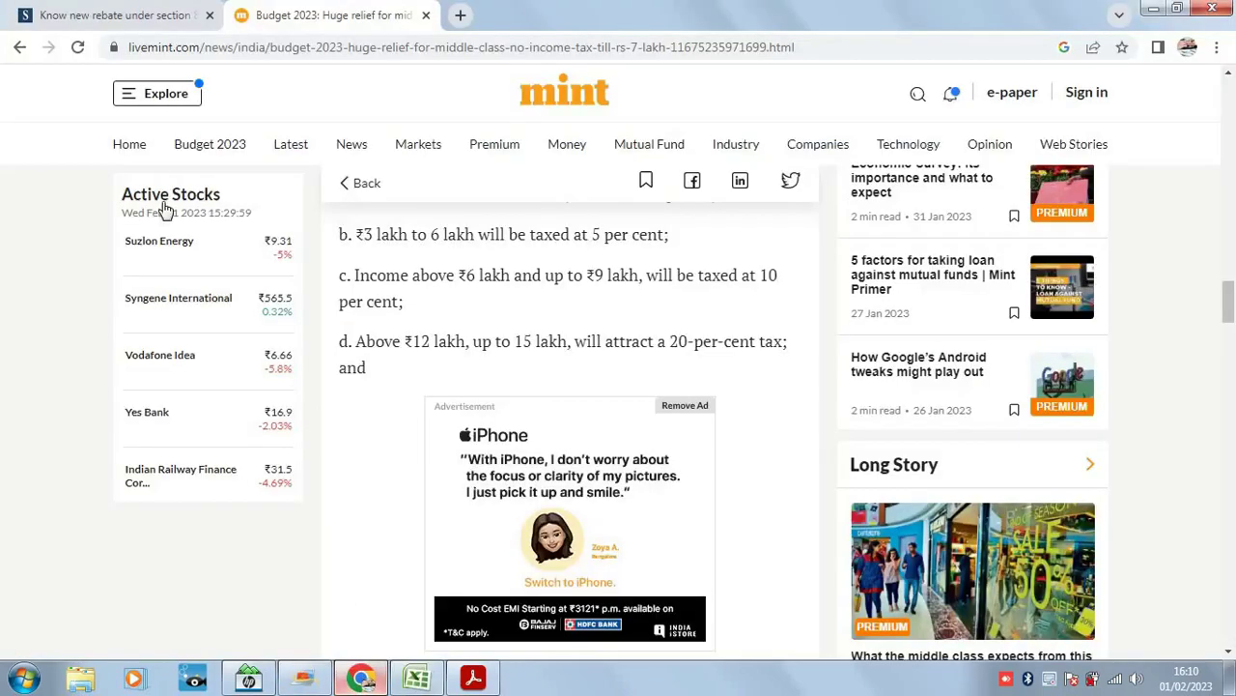
click(58, 16)
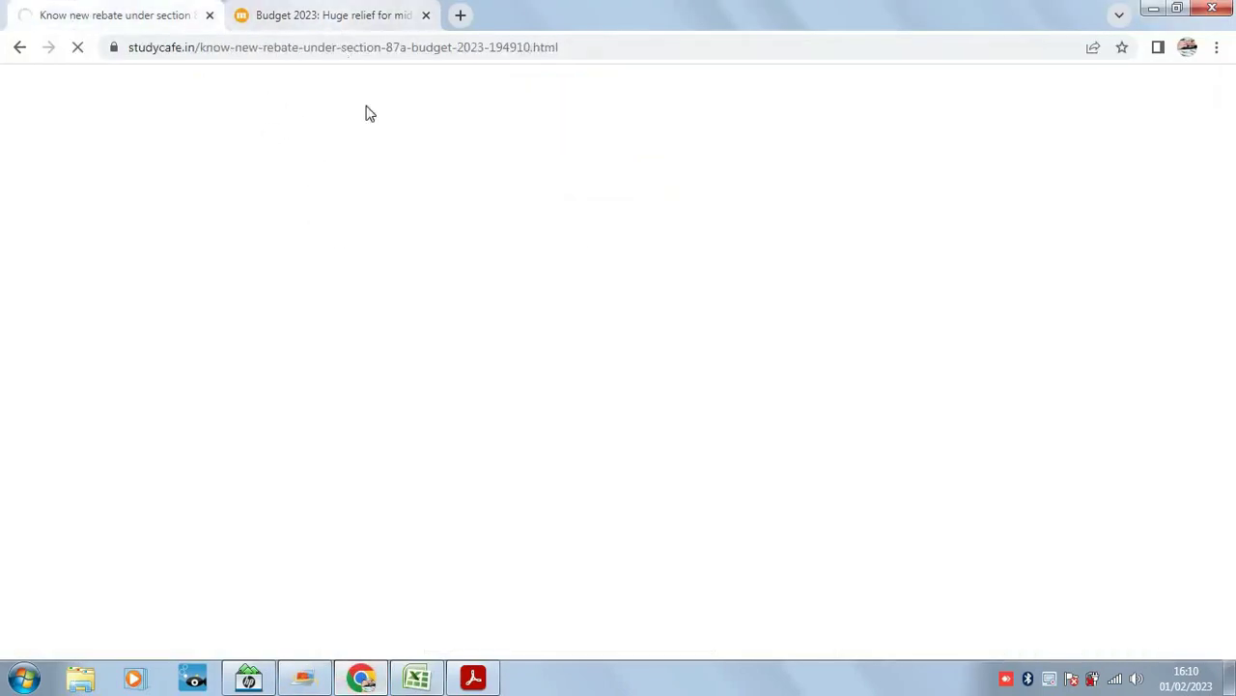
key(alt+Tab)
click(505, 492)
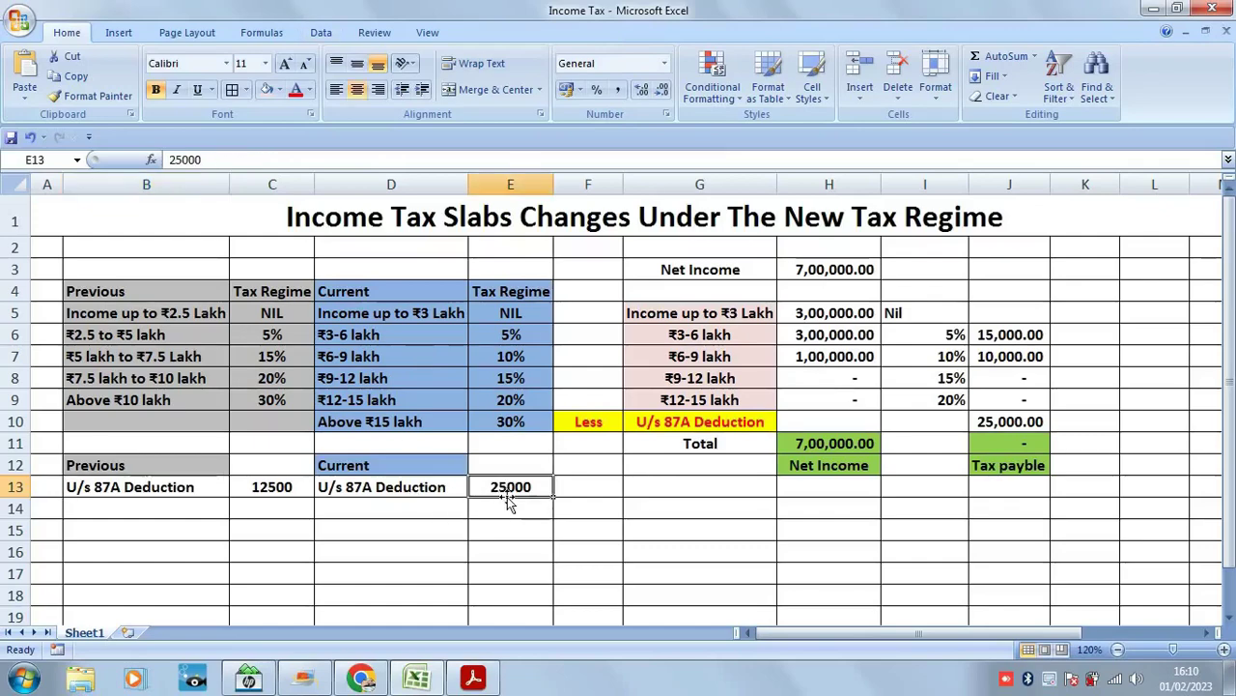
key(alt+Tab)
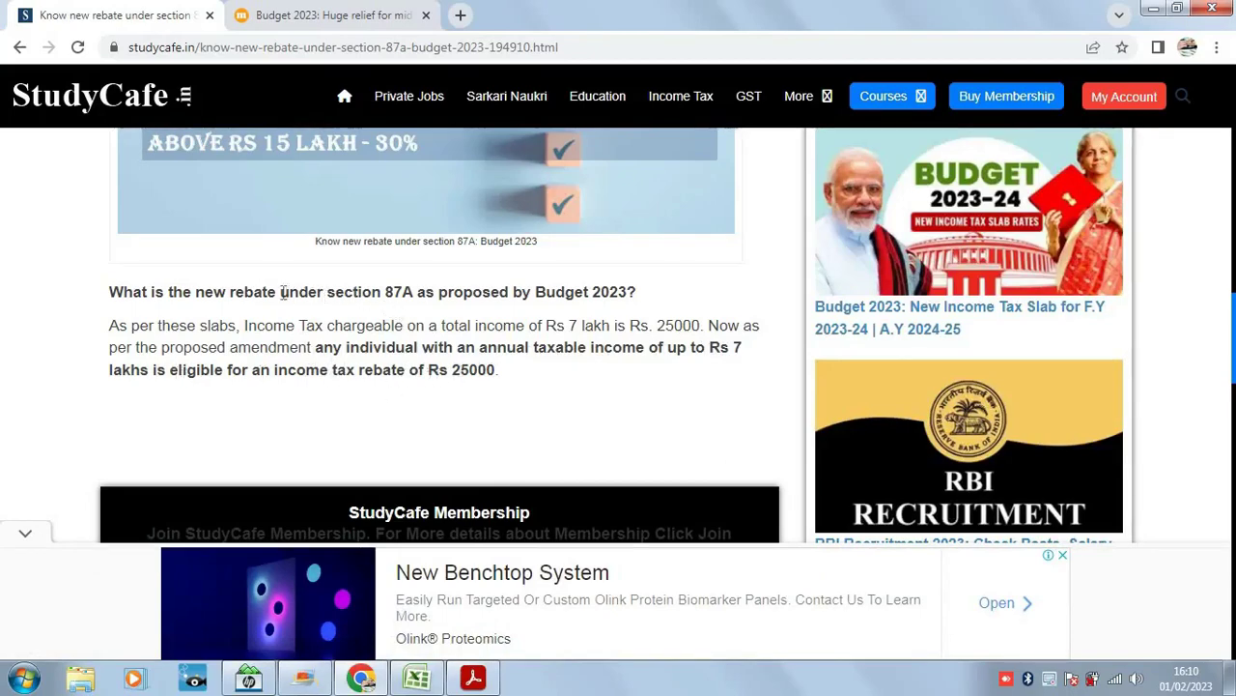
Step: Highlight "under section 87A" in the article's rebate heading and check the U/s 87A Deduction row of the Income Tax workbook in Excel
drag(281, 292, 419, 302)
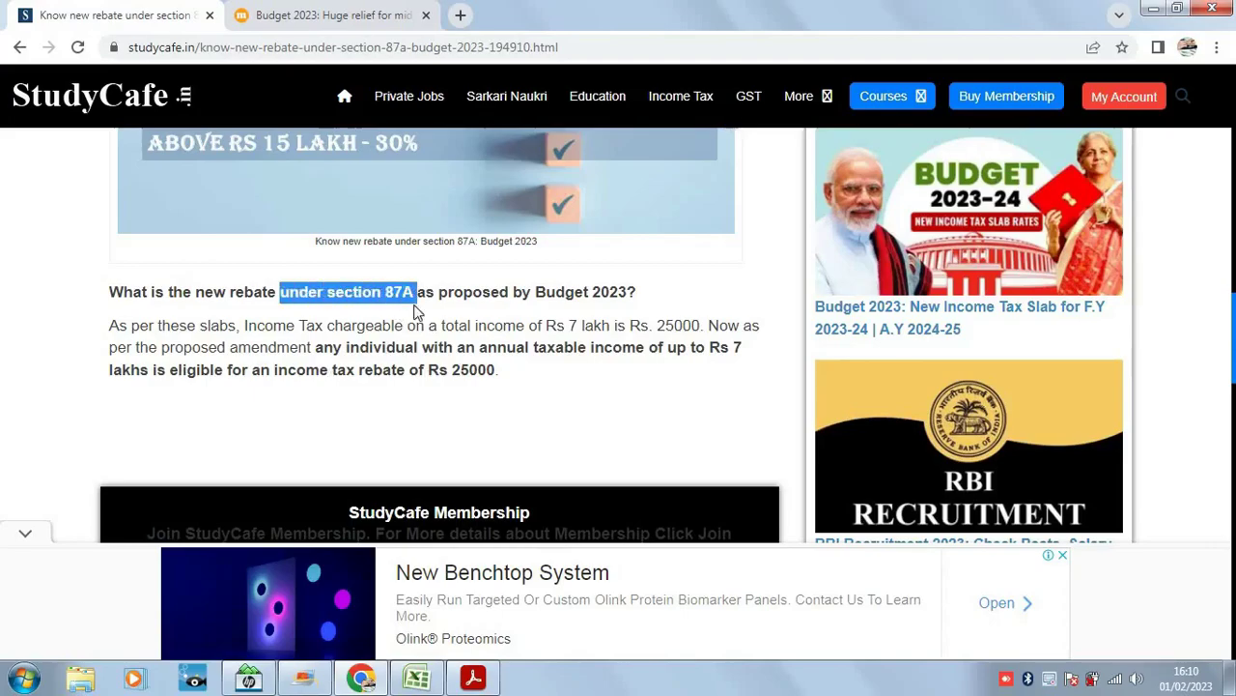
key(alt+Tab)
click(720, 421)
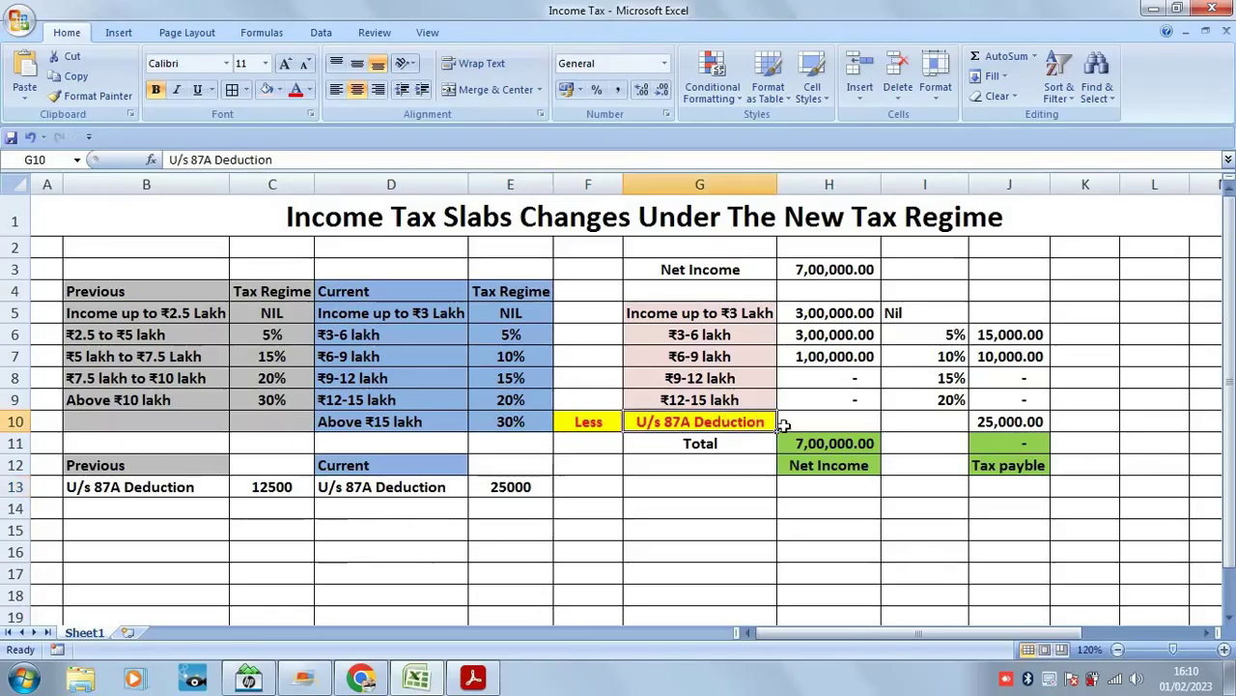
click(992, 425)
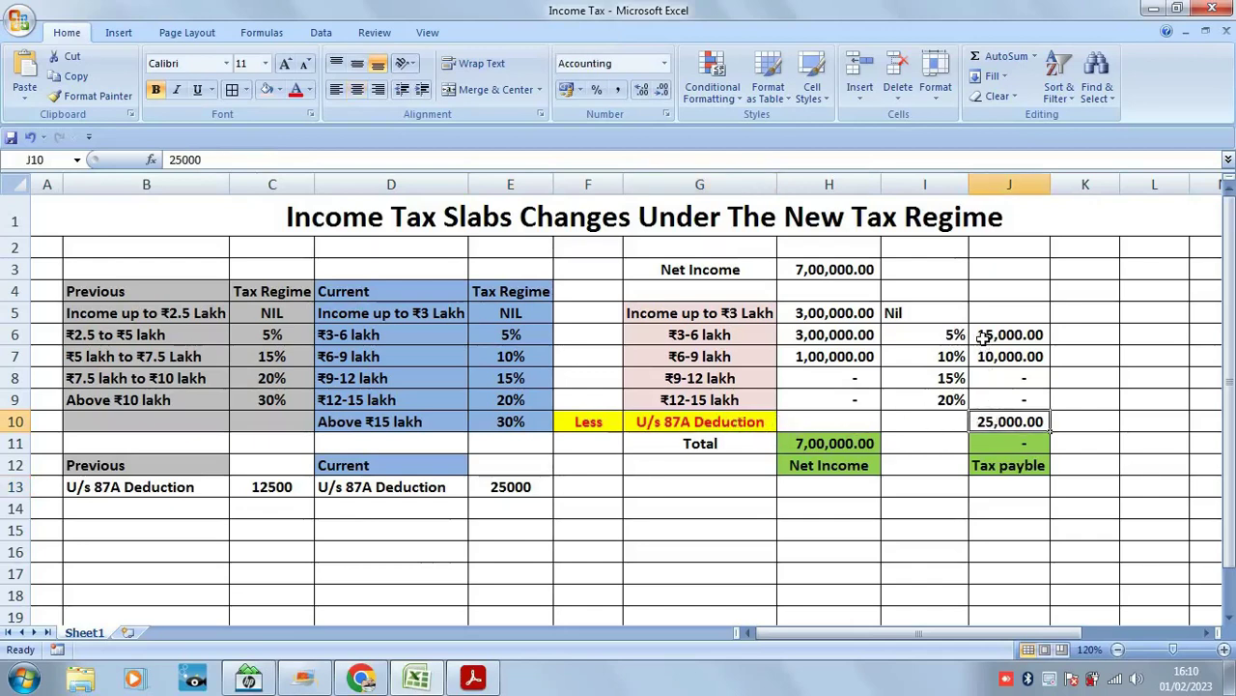
Step: Compare the summed slab taxes in J6:J7 with the U/s 87A deduction in J10, and examine the tax payable formula in J11
drag(990, 334, 994, 357)
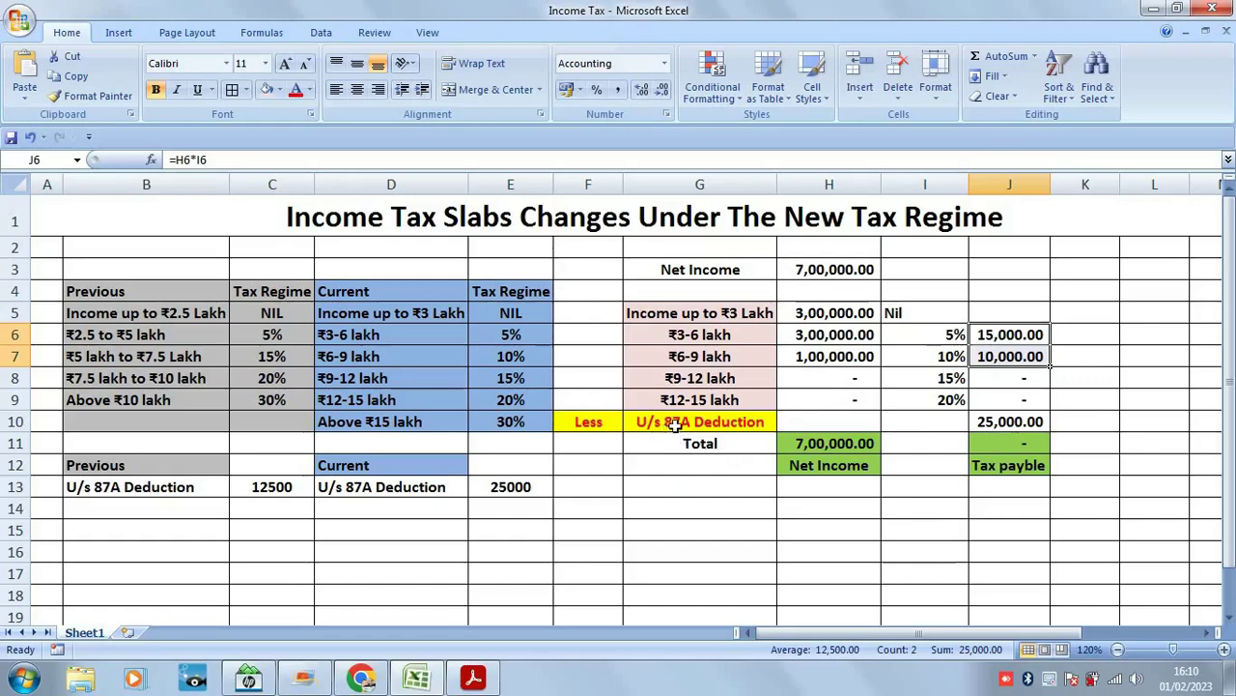
click(1000, 423)
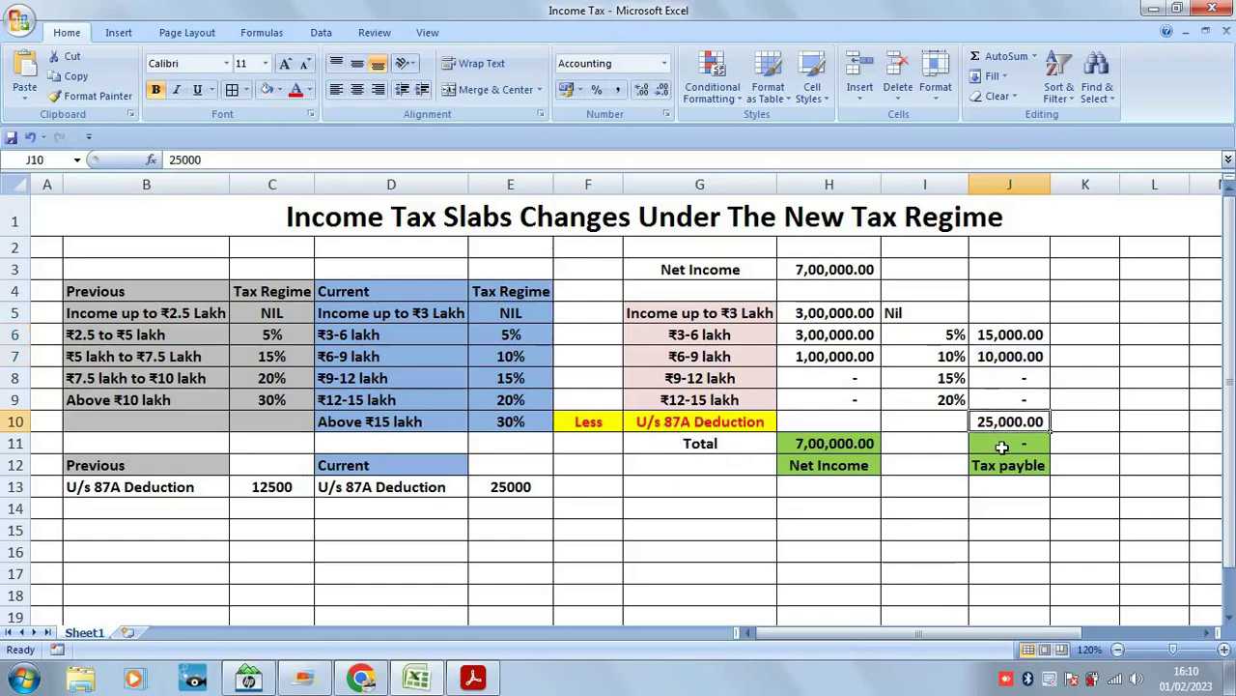
click(1003, 446)
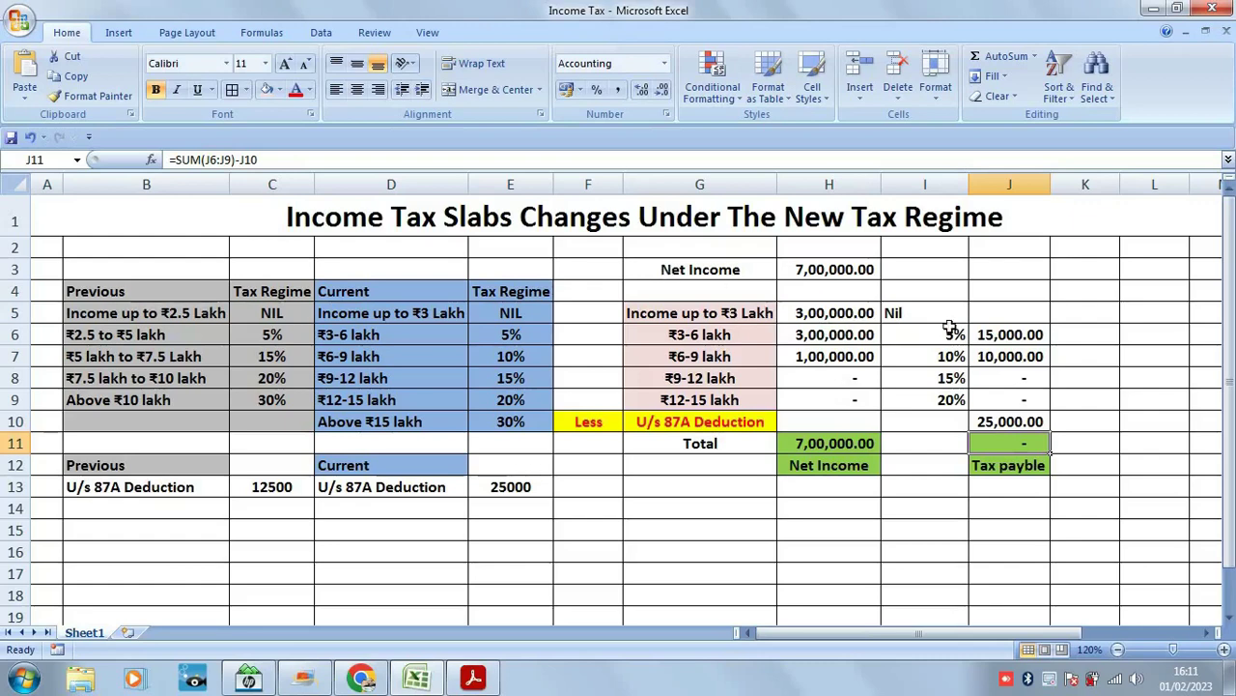
drag(1012, 335, 1005, 347)
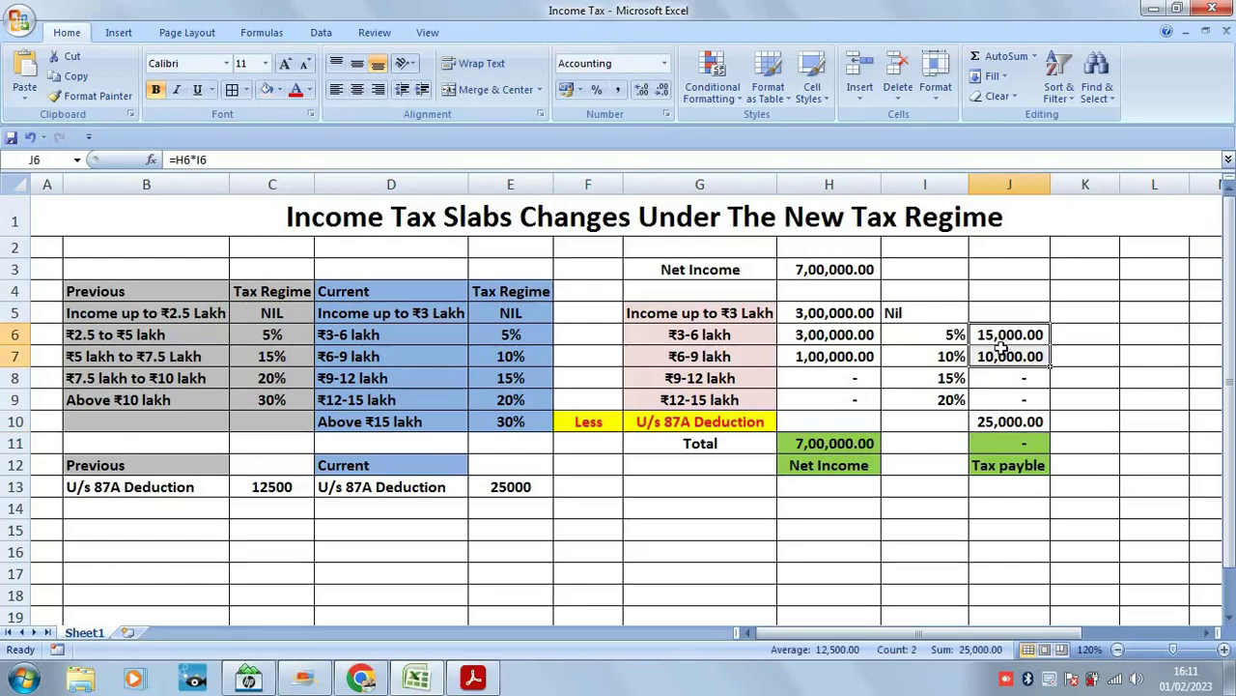
click(655, 422)
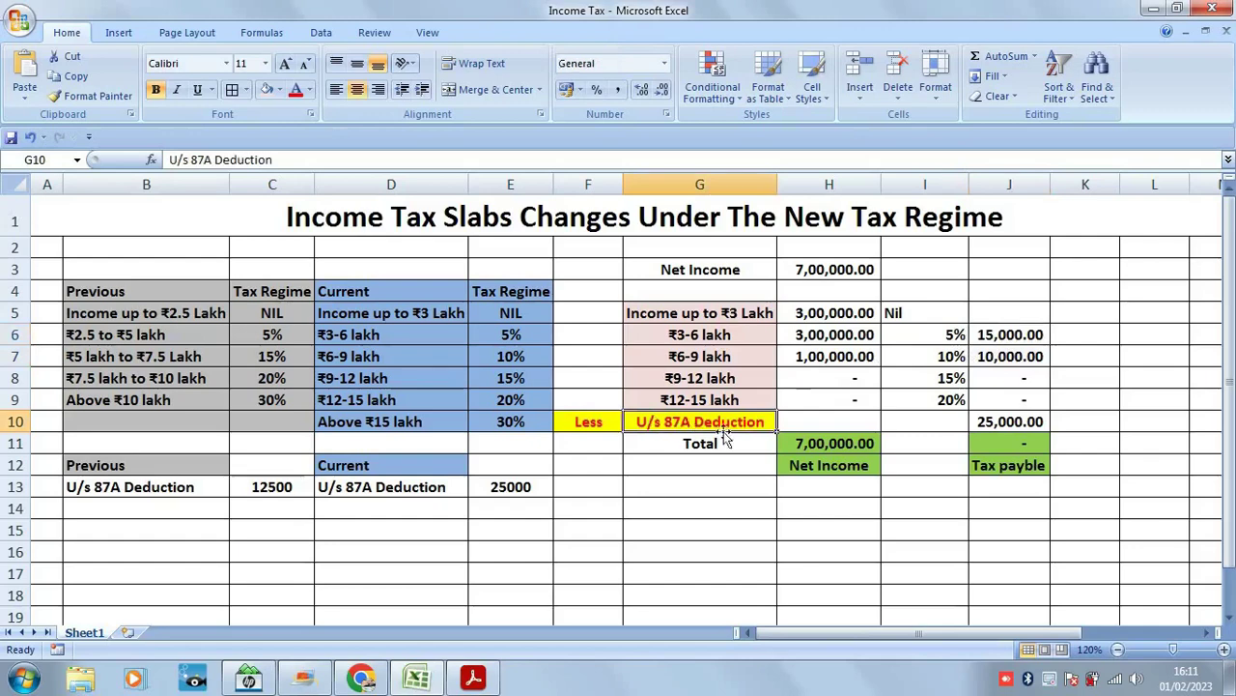
click(997, 425)
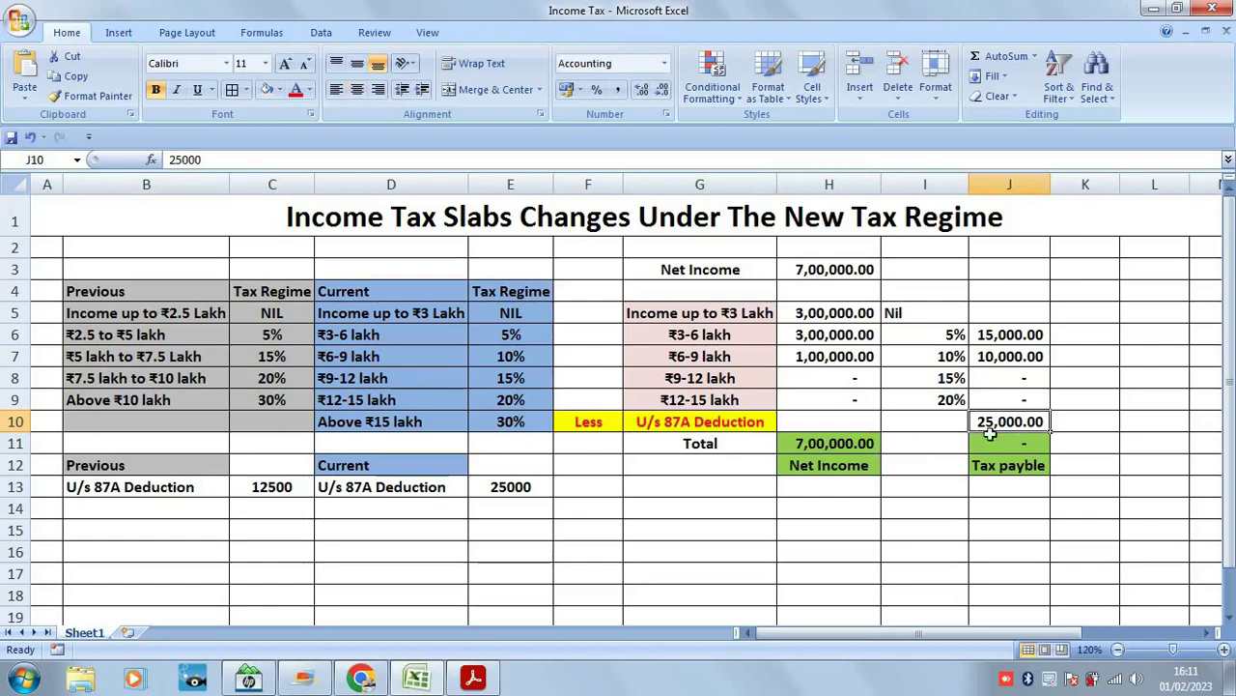
click(1010, 444)
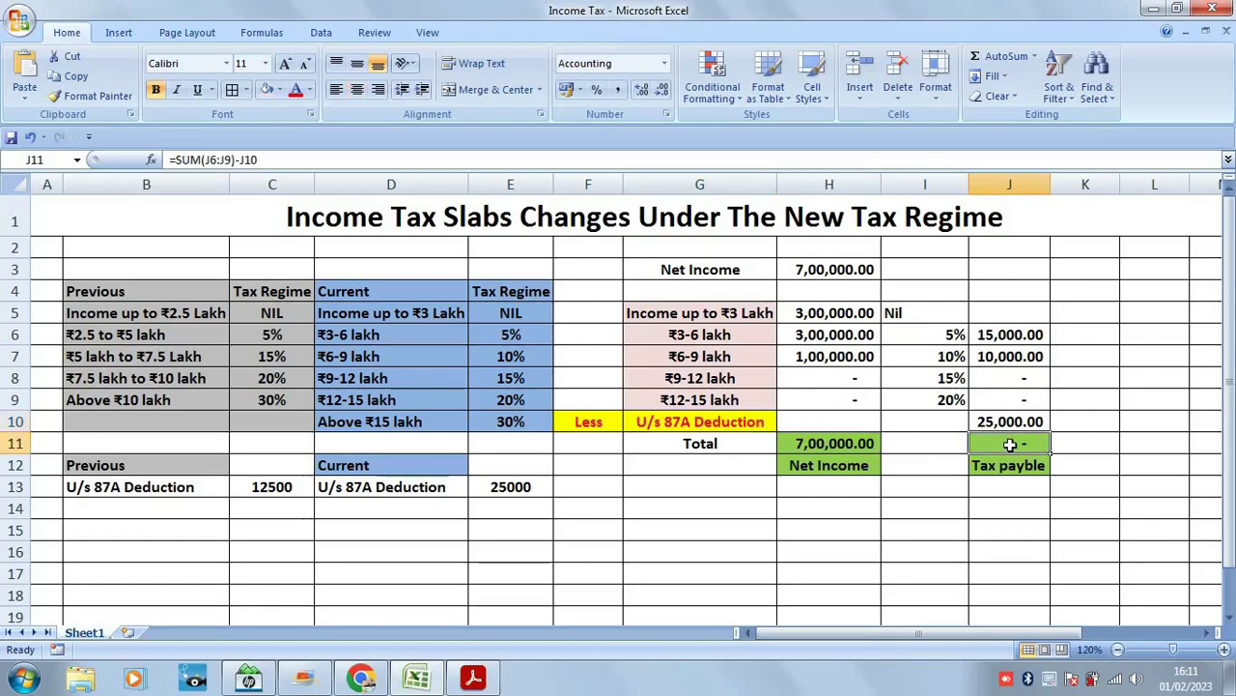